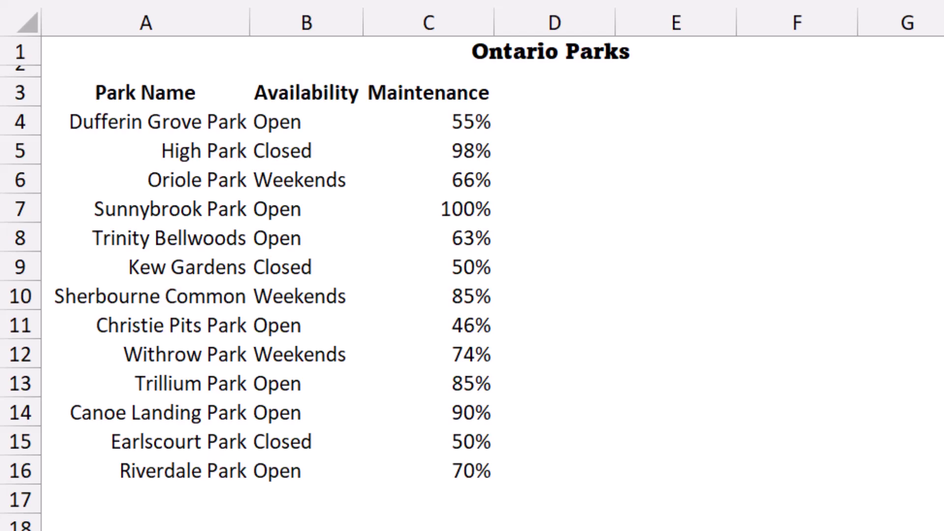
- Look at the finished colour-coded bar chart on the Challenge sheet, then return to the Chart sheet
{"action": "left_click", "coordinate": [554, 92]}
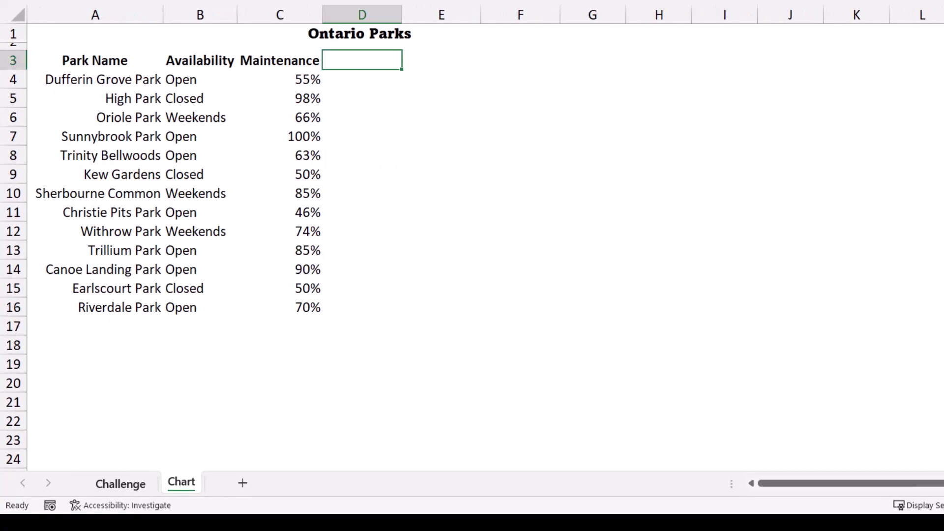
{"action": "key", "text": "ctrl+Page_Up"}
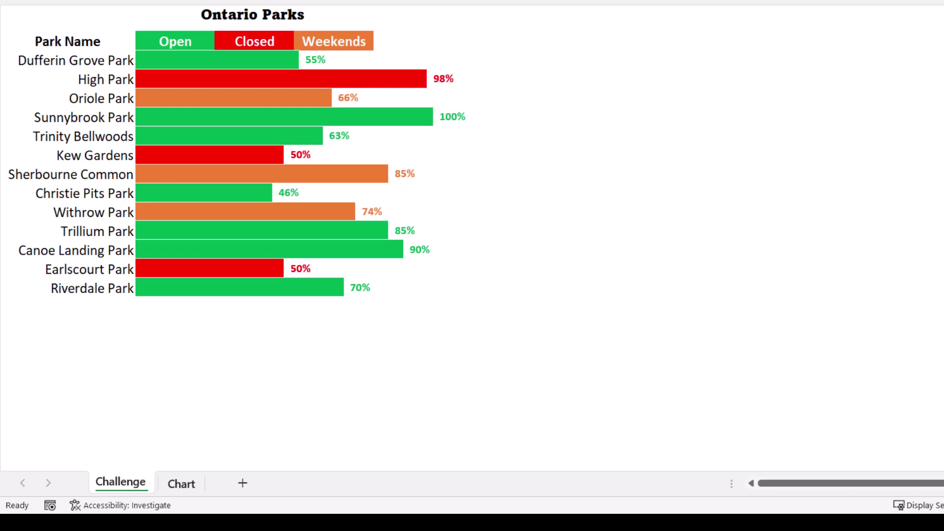
{"action": "left_click", "coordinate": [181, 483]}
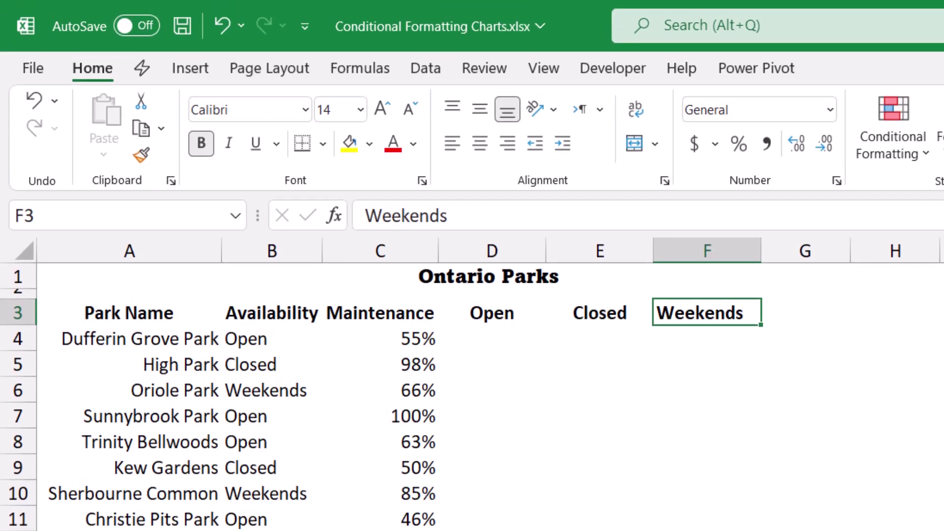
- Fill the Open header in D3 with green, the Closed header in E3 with red and the Weekends header in F3 with orange
{"action": "left_click", "coordinate": [492, 312]}
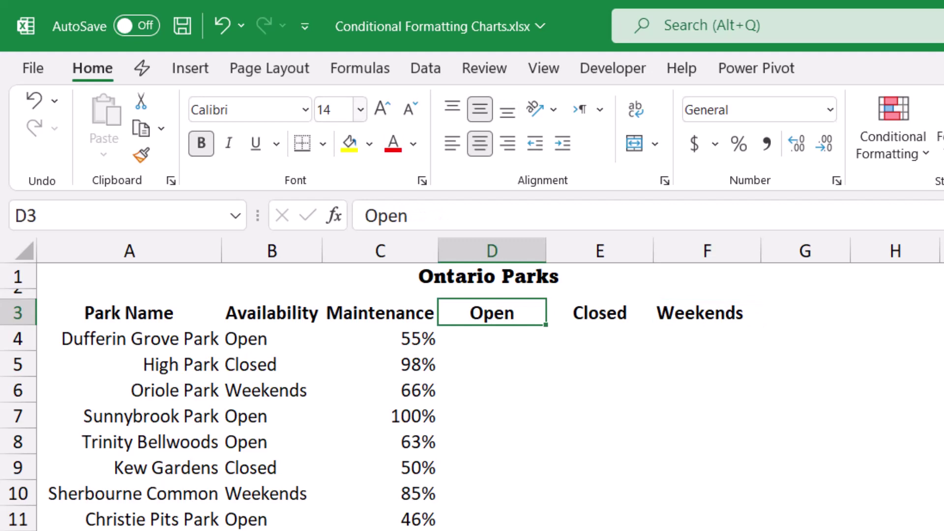
{"action": "left_click", "coordinate": [369, 144]}
{"action": "left_click", "coordinate": [432, 343]}
{"action": "left_click", "coordinate": [599, 313]}
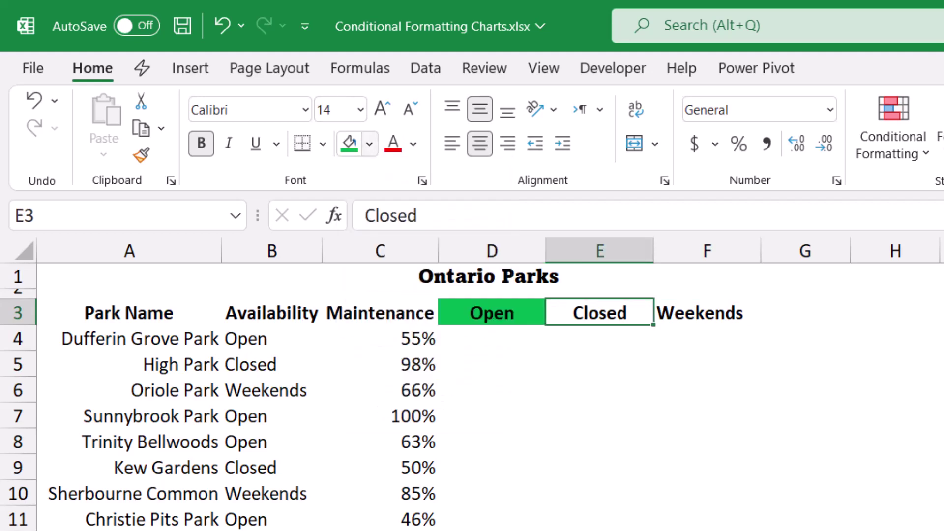
{"action": "left_click", "coordinate": [369, 144]}
{"action": "left_click", "coordinate": [371, 342]}
{"action": "left_click", "coordinate": [707, 312]}
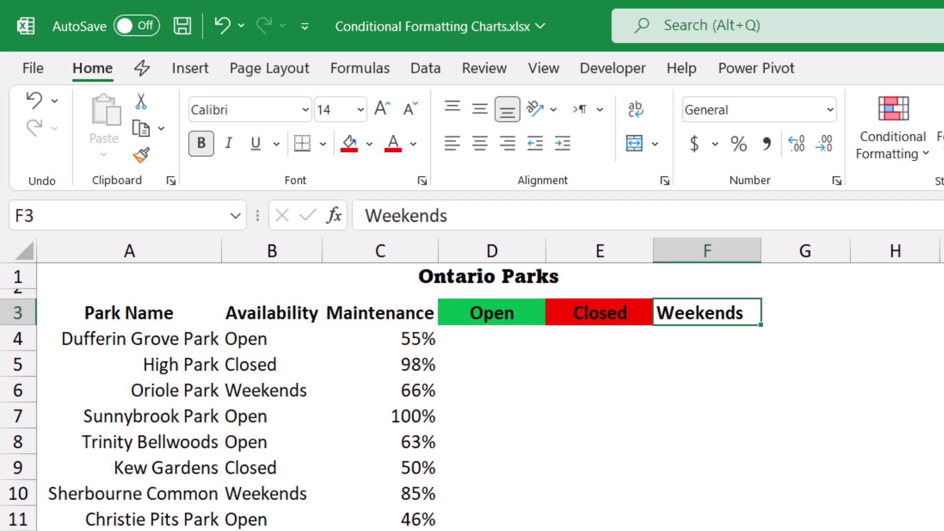
{"action": "left_click", "coordinate": [369, 144]}
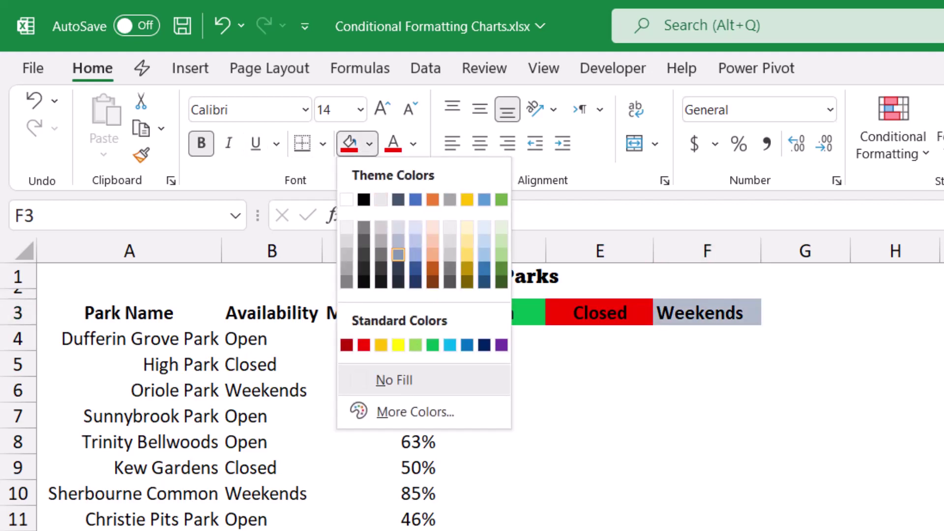
{"action": "left_click", "coordinate": [432, 198]}
- Set the font colour of the three availability headers in D3:F3 to white
{"action": "left_click", "coordinate": [492, 313]}
{"action": "left_click_drag", "start_coordinate": [491, 313], "coordinate": [707, 312]}
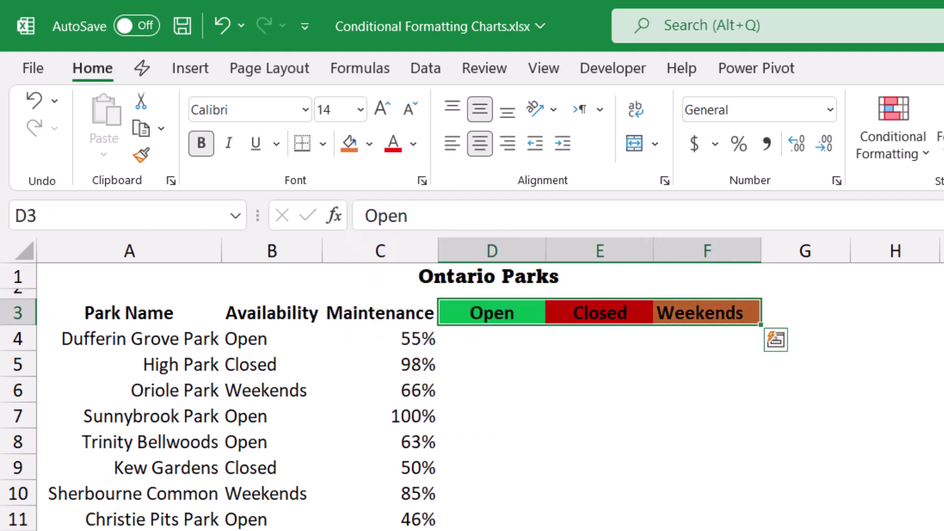
{"action": "left_click", "coordinate": [413, 144]}
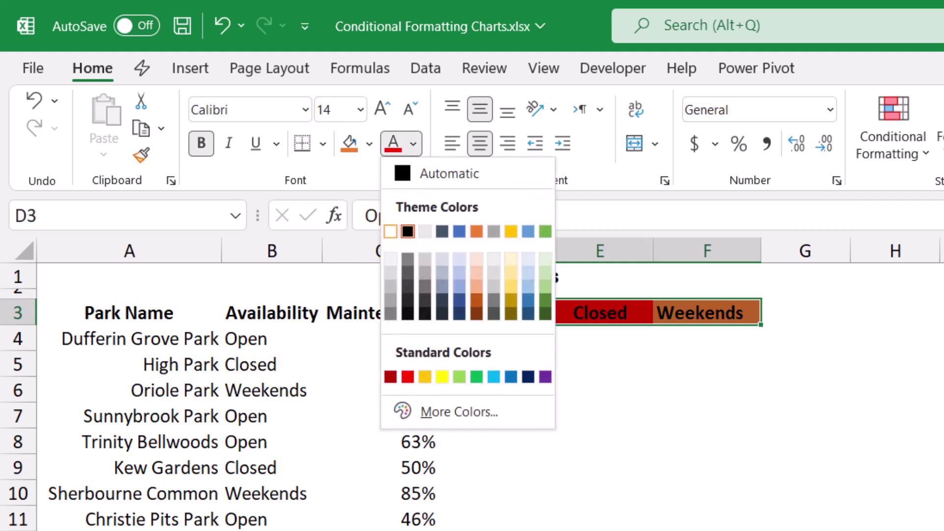
{"action": "left_click", "coordinate": [391, 231]}
{"action": "left_click", "coordinate": [599, 363]}
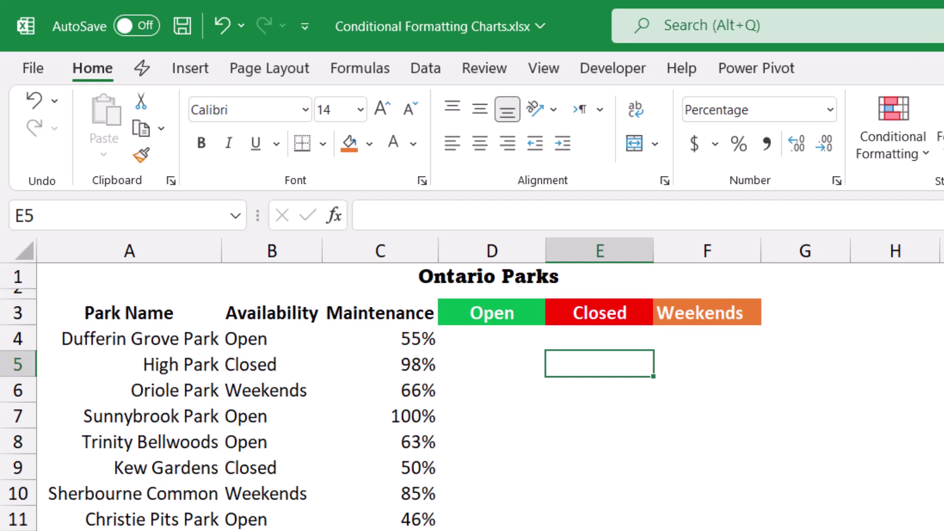
{"action": "left_click", "coordinate": [491, 338]}
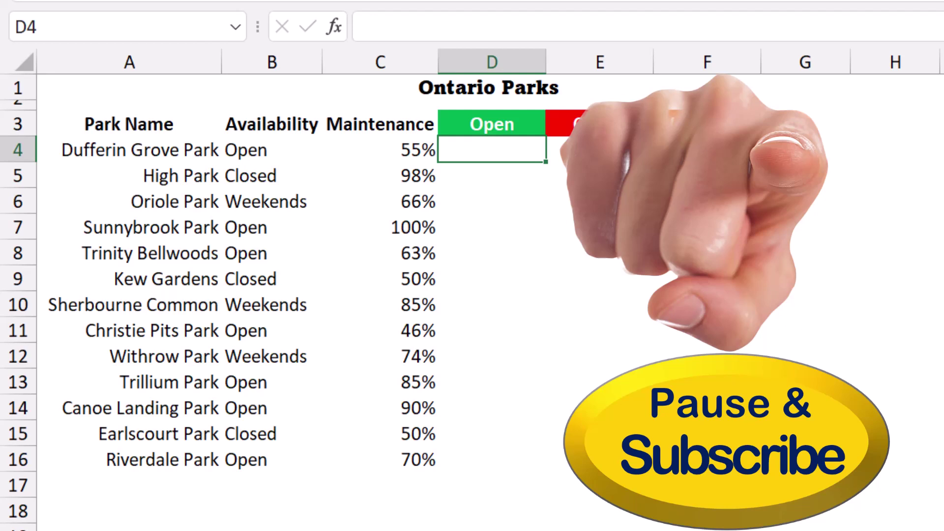
{"action": "left_click", "coordinate": [599, 175]}
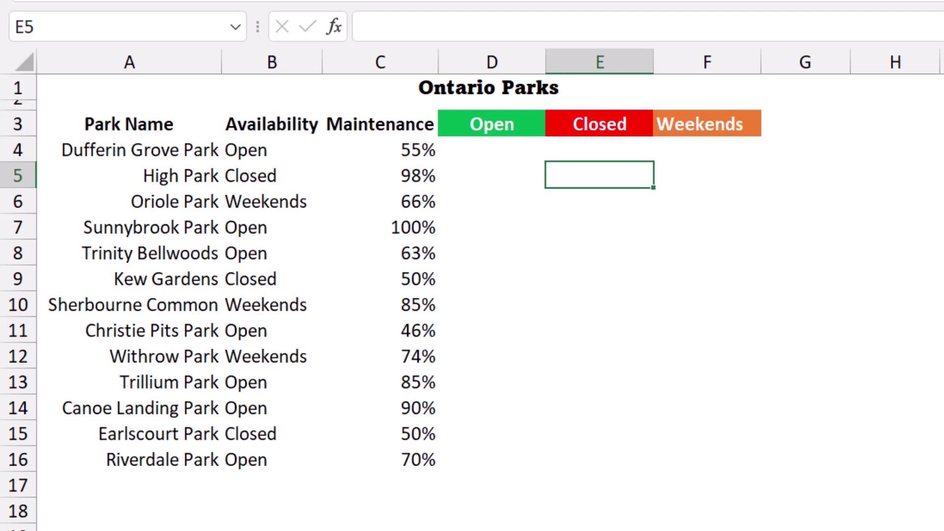
{"action": "left_click", "coordinate": [706, 149]}
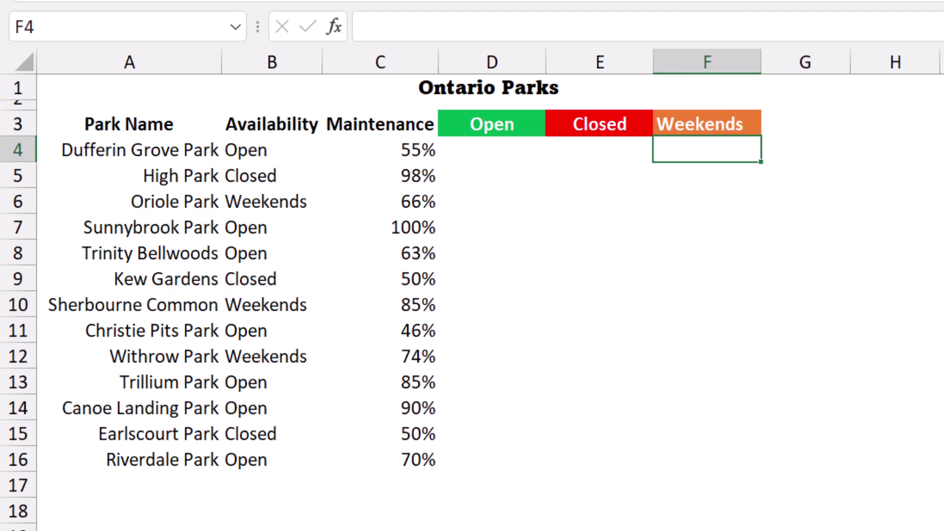
- Begin an IF formula for the whole range D4:F16 with the logical test $B4=D$3
{"action": "left_click", "coordinate": [492, 149]}
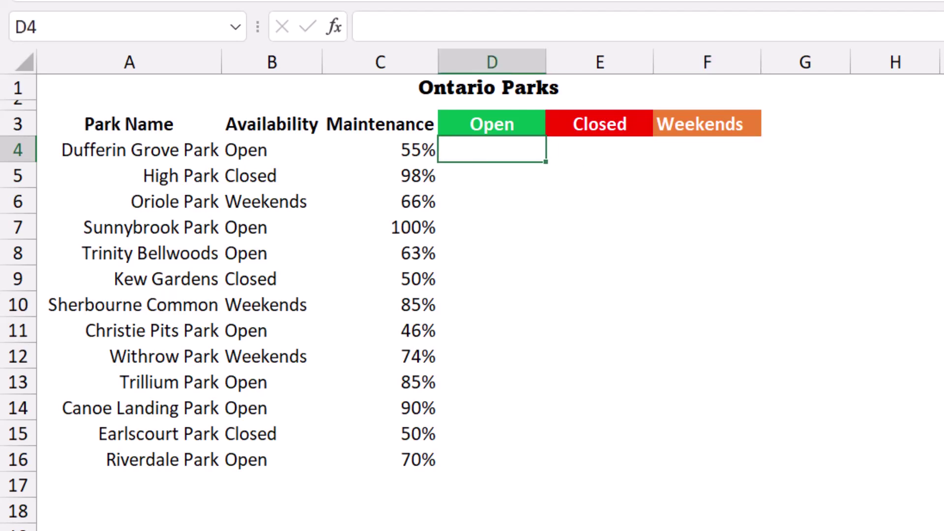
{"action": "left_click_drag", "start_coordinate": [492, 149], "coordinate": [706, 459]}
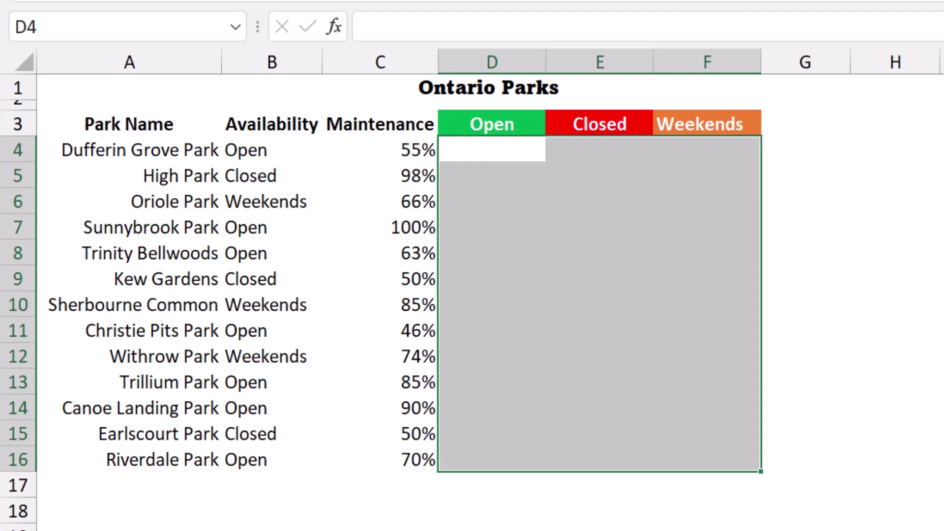
{"action": "type", "text": "=if"}
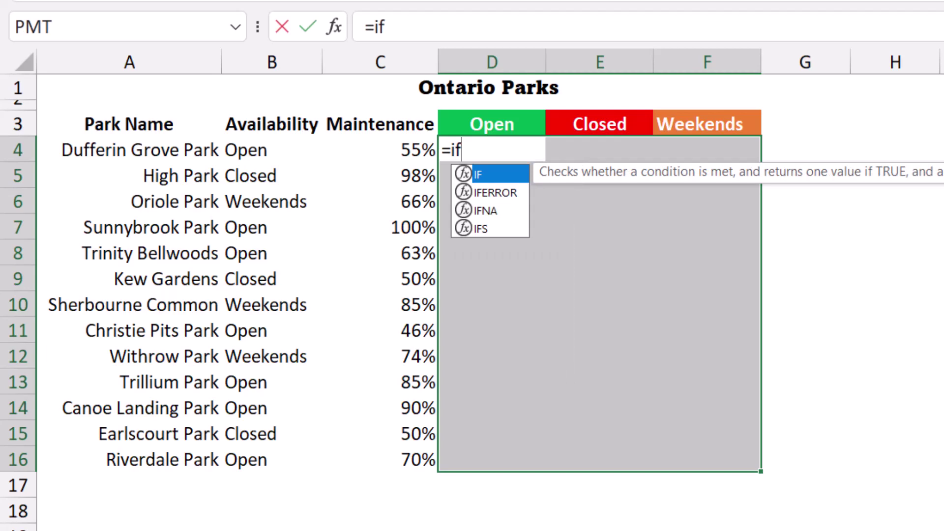
{"action": "key", "text": "Tab"}
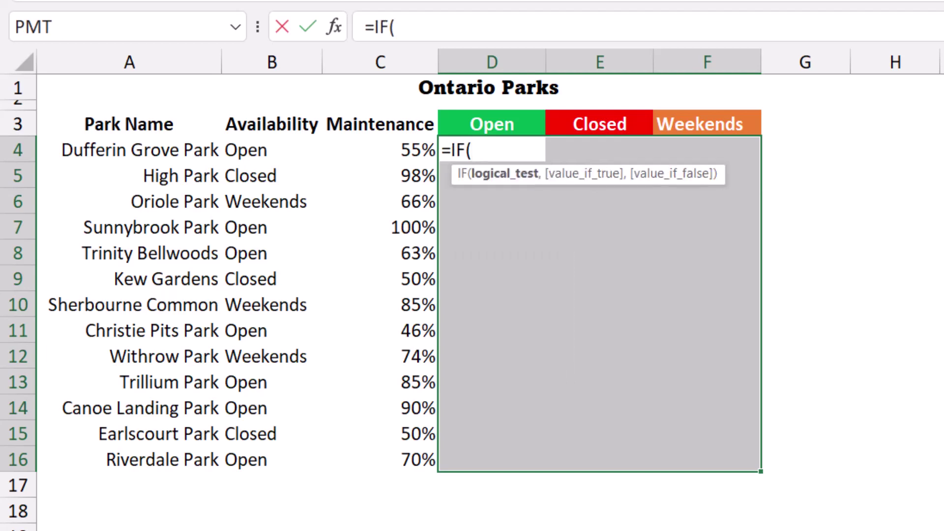
{"action": "left_click", "coordinate": [271, 149]}
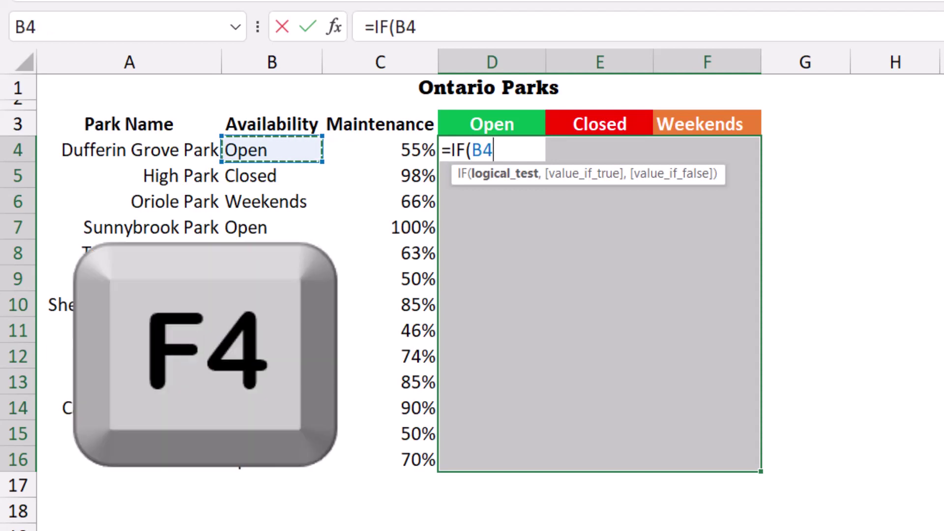
{"action": "key", "text": "F4"}
{"action": "key", "text": "F4"}
{"action": "key", "text": "F4"}
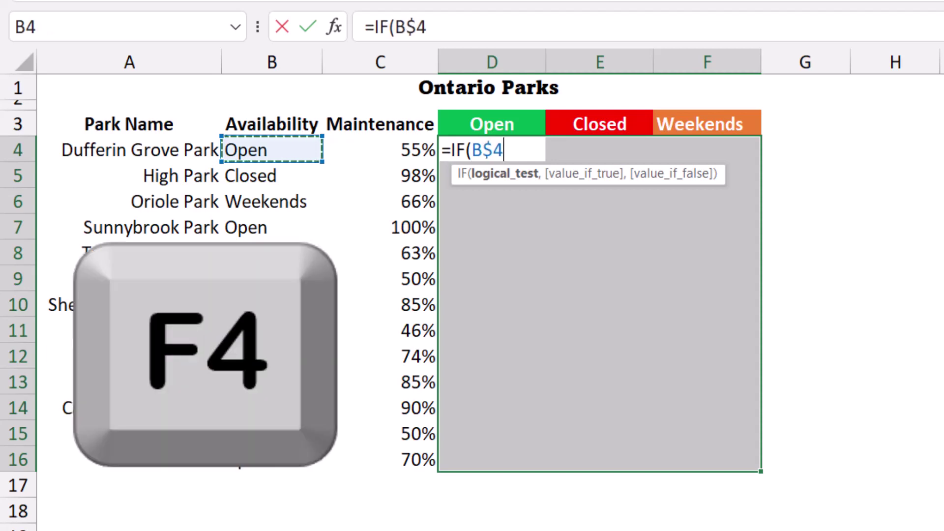
{"action": "type", "text": "="}
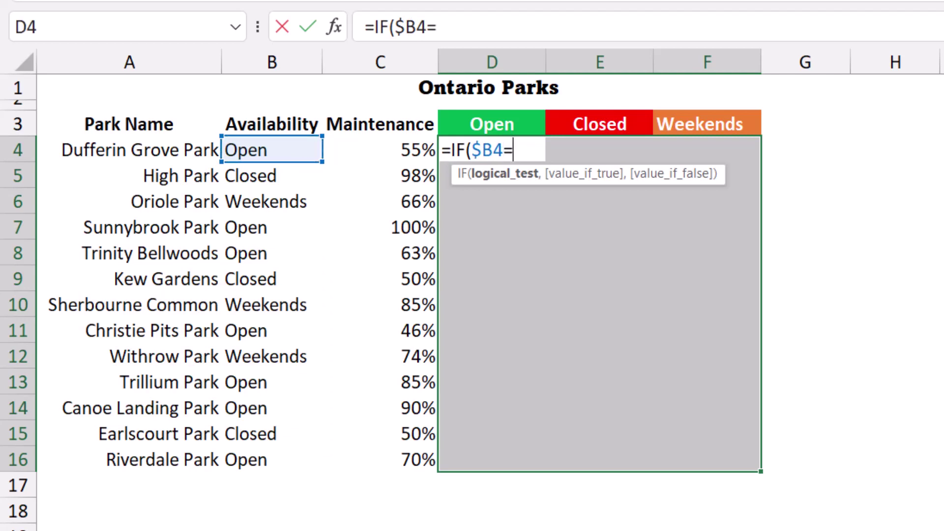
{"action": "left_click", "coordinate": [492, 124]}
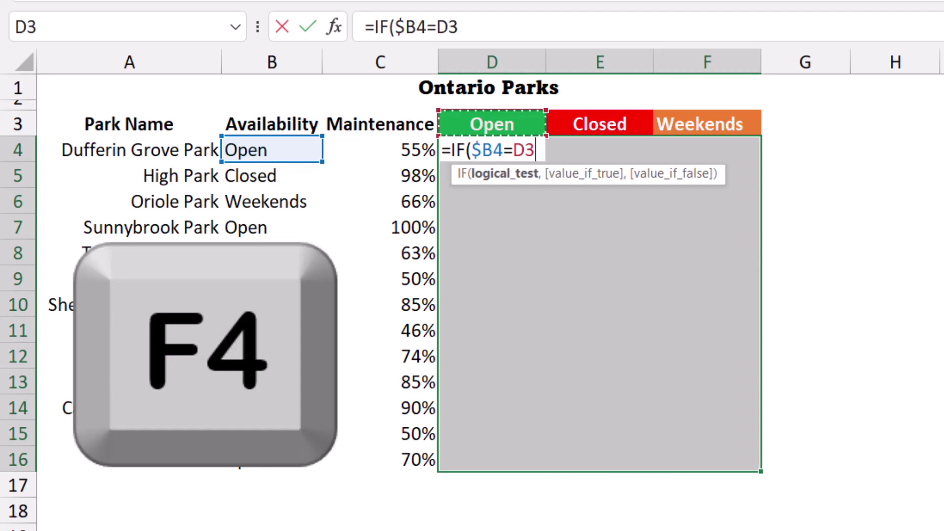
{"action": "key", "text": "F4"}
{"action": "key", "text": "F4"}
{"action": "type", "text": ","}
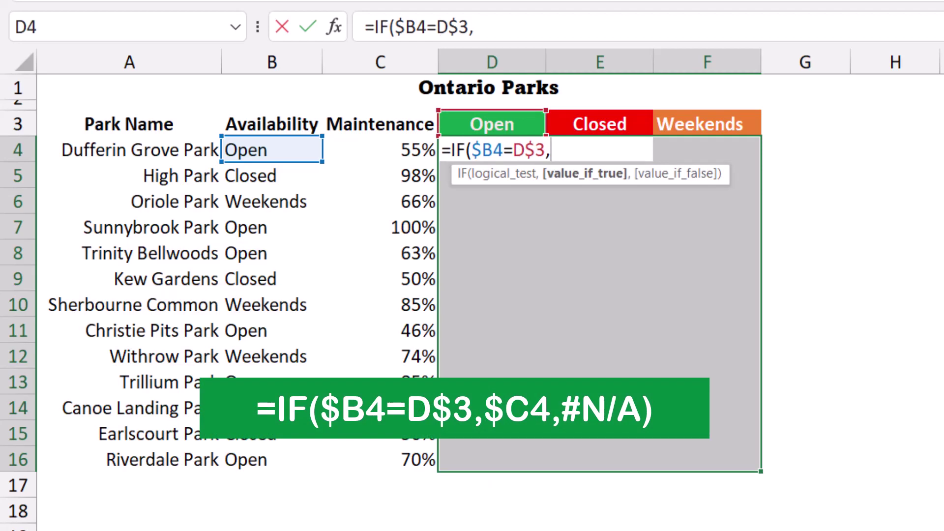
- Complete the IF formula in D4:F16 with $C4 if true and #N/A if false, and make the range's font white
{"action": "left_click", "coordinate": [380, 149]}
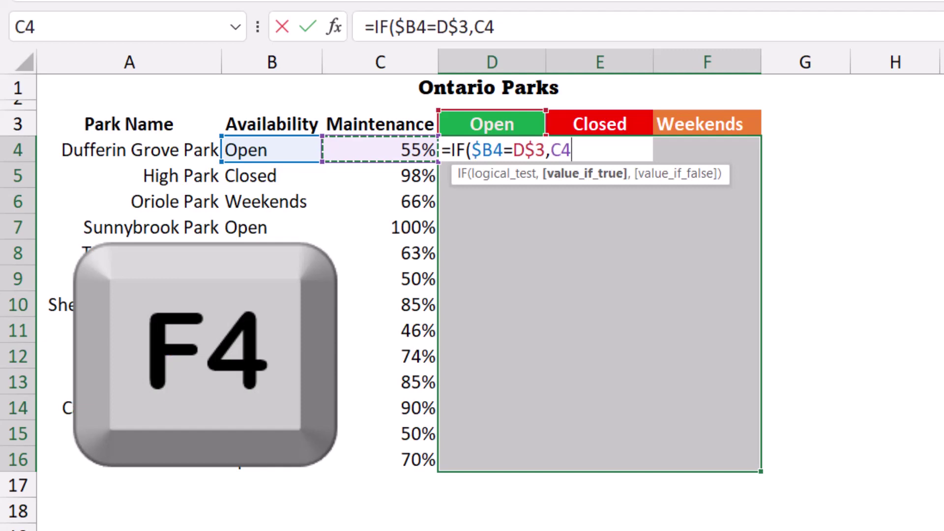
{"action": "key", "text": "F4"}
{"action": "key", "text": "F4"}
{"action": "key", "text": "F4"}
{"action": "type", "text": ","}
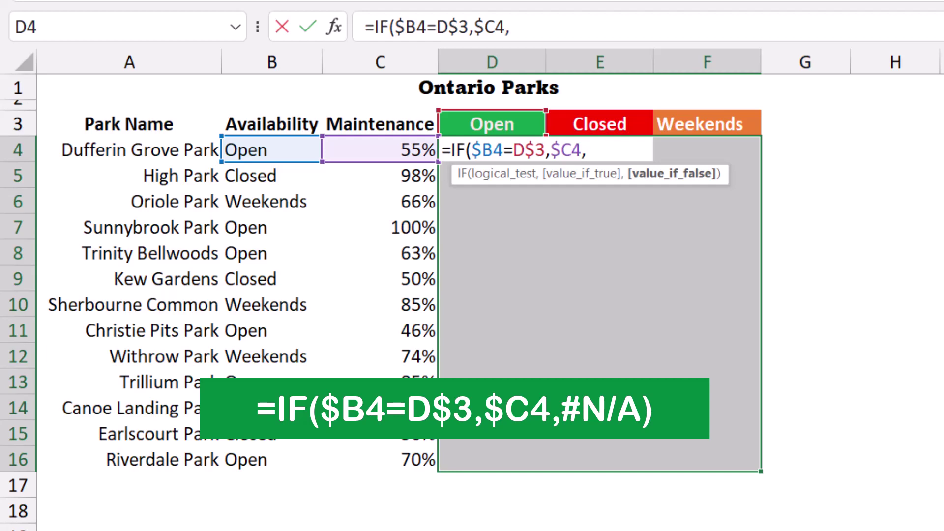
{"action": "type", "text": "#N/A)"}
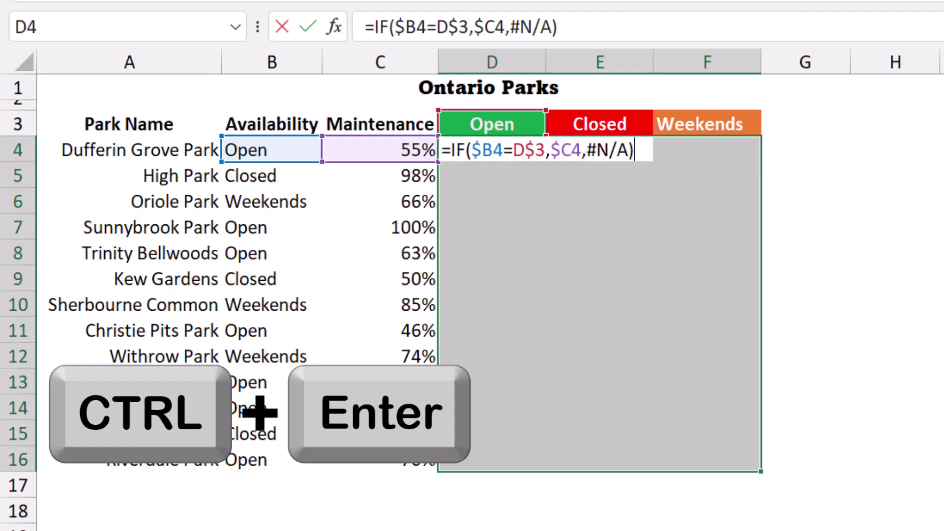
{"action": "key", "text": "ctrl+Return"}
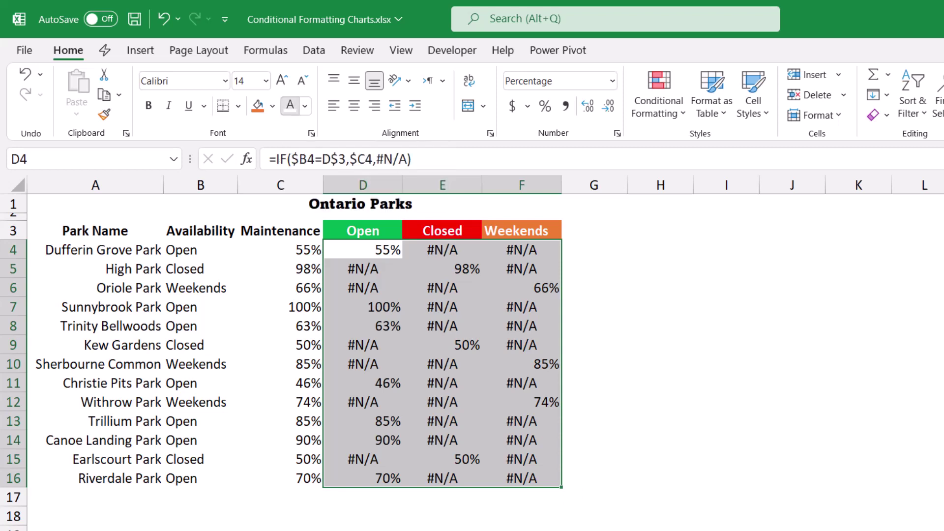
{"action": "left_click", "coordinate": [291, 105]}
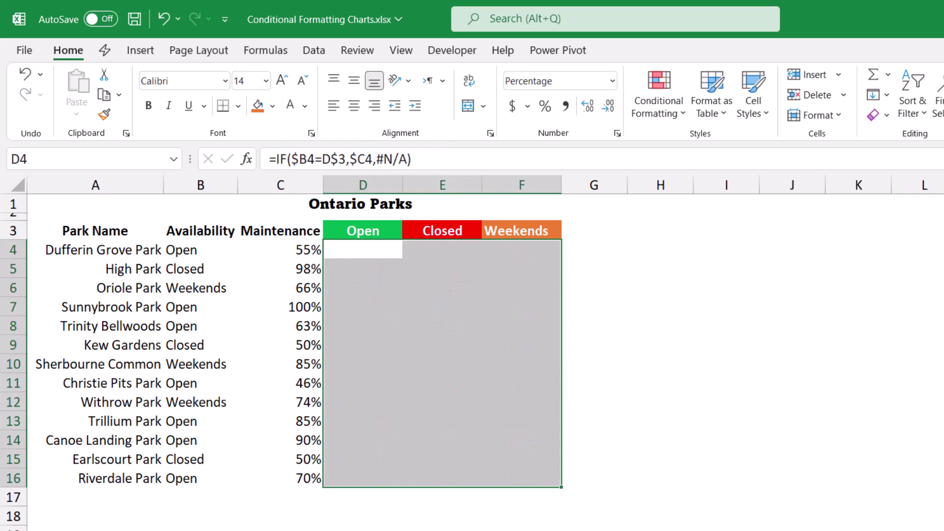
- Insert a 2-D clustered bar chart from the park names in A4:A16 and the formula cells D4:F16
{"action": "left_click_drag", "start_coordinate": [95, 250], "coordinate": [96, 478]}
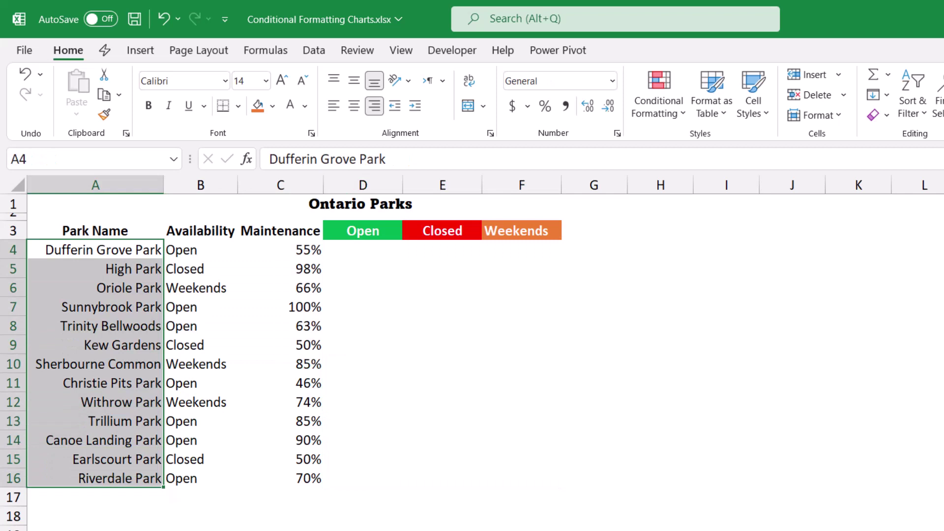
{"action": "left_click_drag", "start_coordinate": [363, 250], "coordinate": [521, 478], "text": "ctrl"}
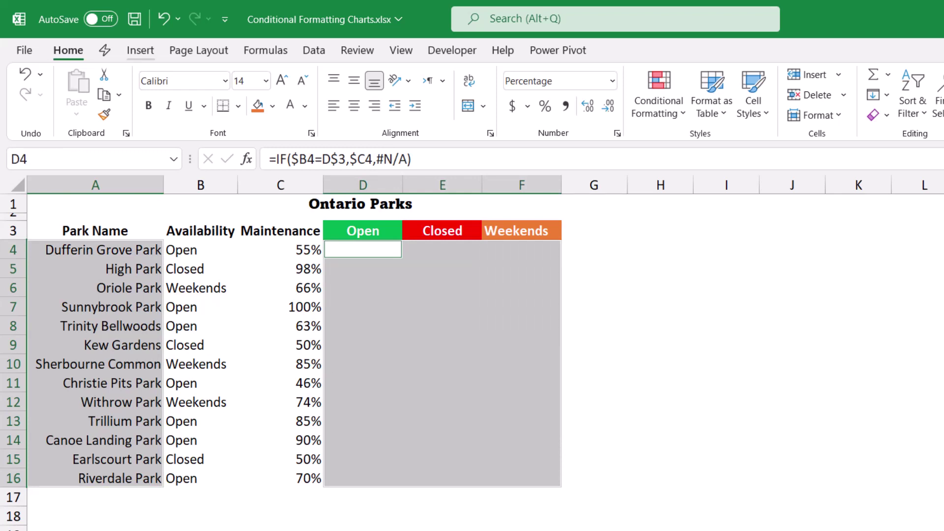
{"action": "left_click", "coordinate": [140, 50]}
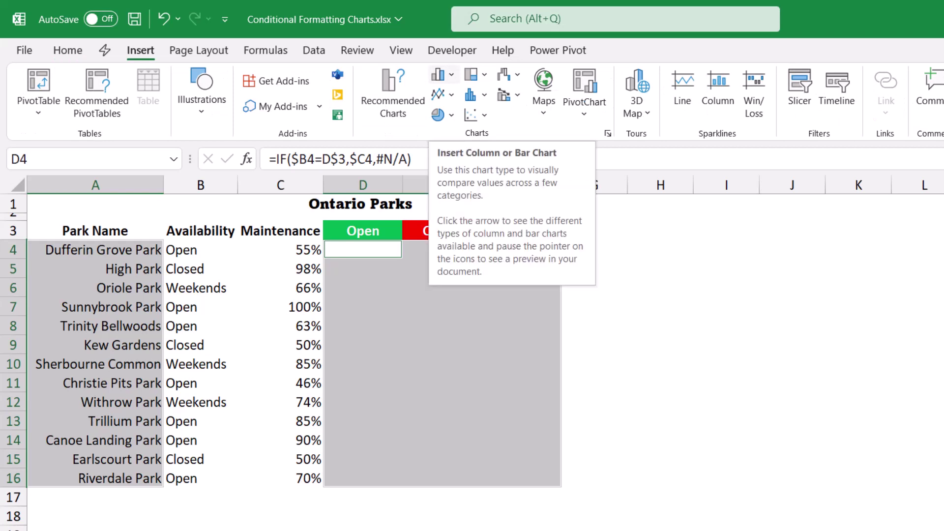
{"action": "left_click", "coordinate": [443, 74]}
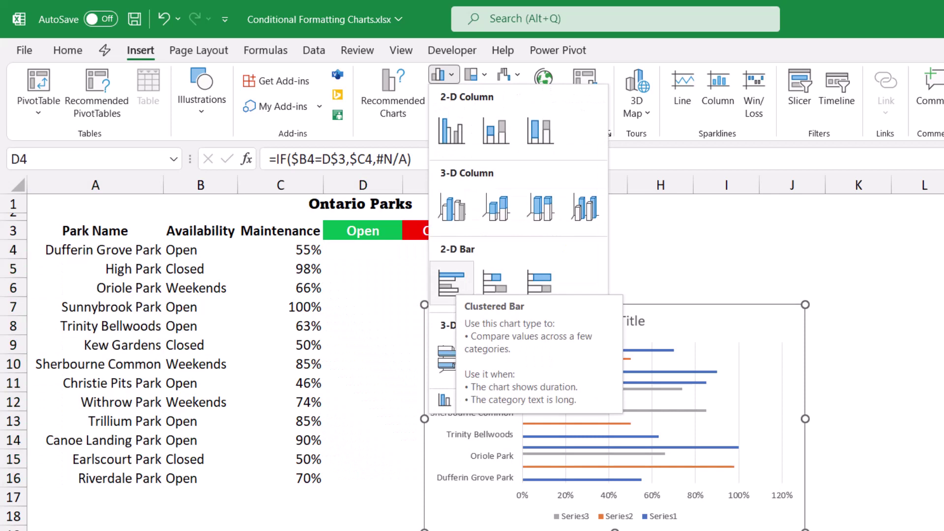
{"action": "left_click", "coordinate": [451, 282]}
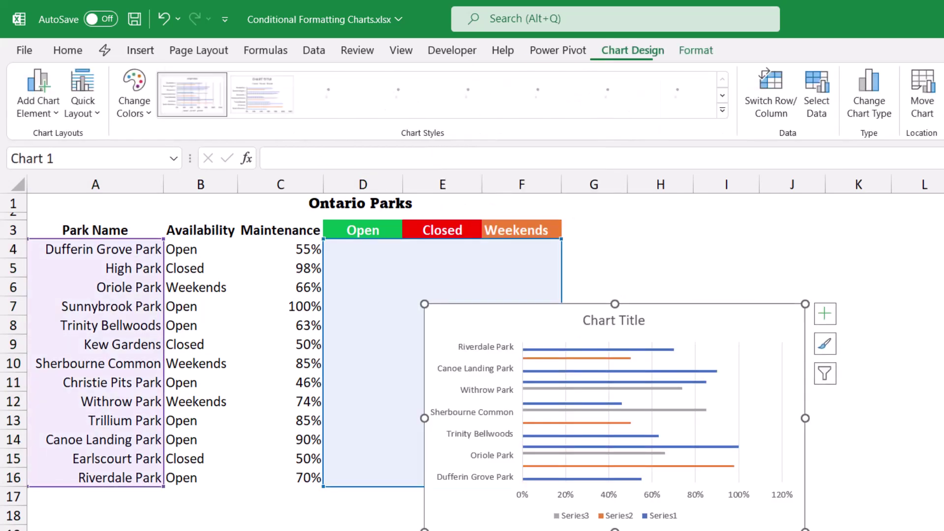
- Move the chart up so it starts at row 4 and extend its height down to about row 19
{"action": "left_click_drag", "start_coordinate": [684, 320], "coordinate": [687, 267]}
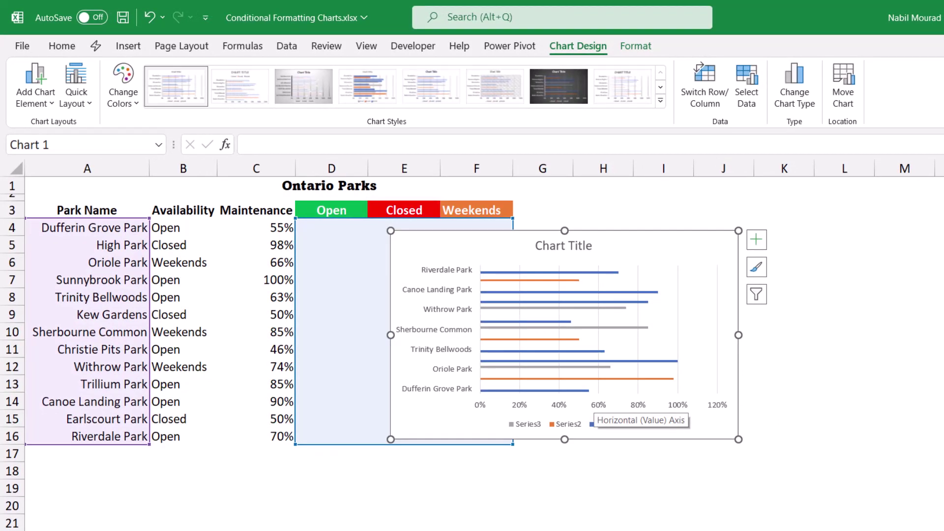
{"action": "left_click_drag", "start_coordinate": [565, 439], "coordinate": [565, 489]}
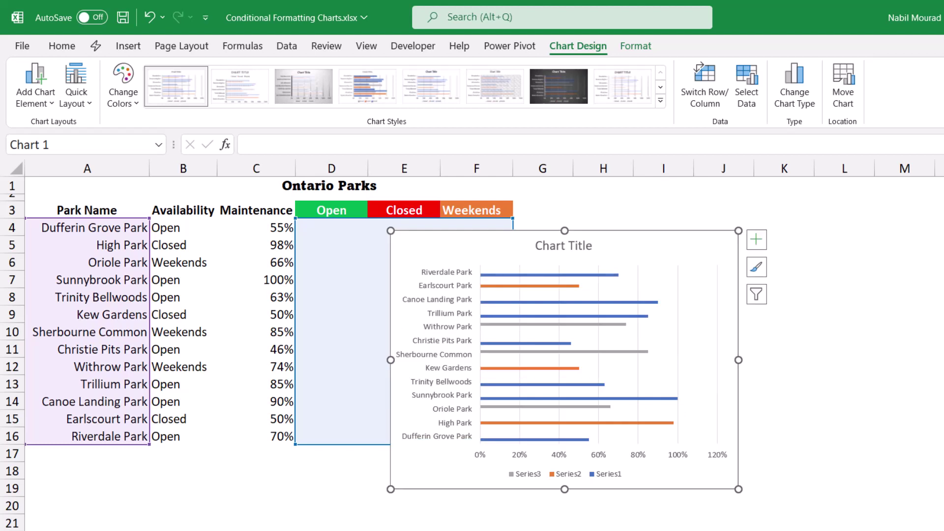
- Put the categories of the chart's vertical axis with the park names in reverse order
{"action": "left_click", "coordinate": [439, 288]}
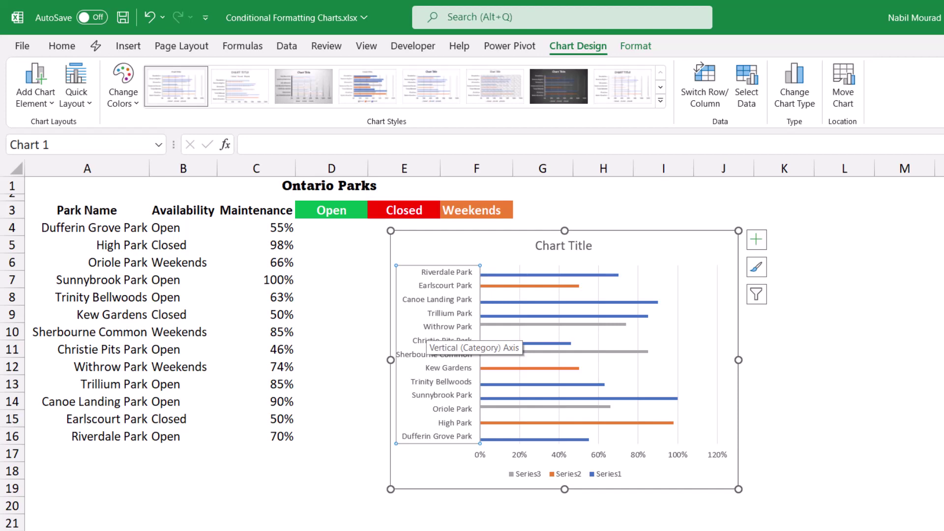
{"action": "key", "text": "ctrl+1"}
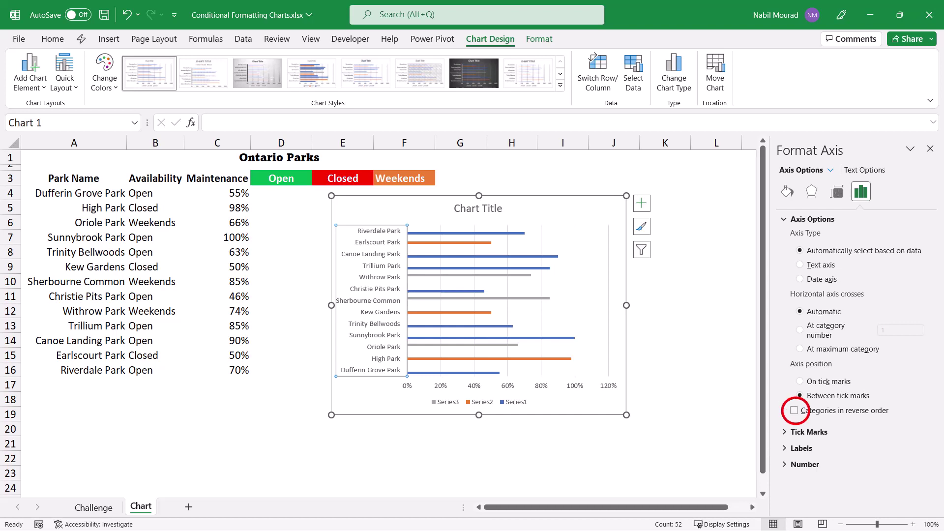
{"action": "left_click", "coordinate": [794, 410]}
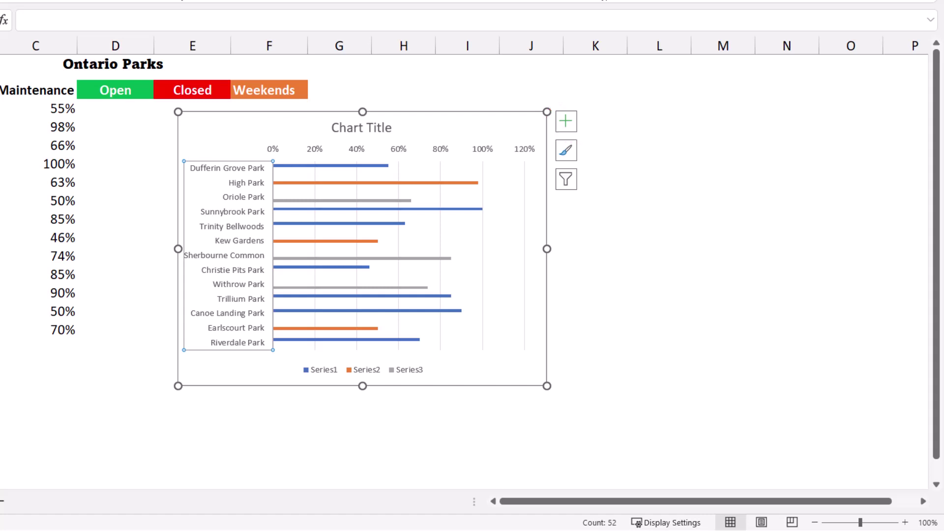
- Remove the axes, chart title, gridlines and legend from the chart
{"action": "left_click", "coordinate": [565, 121]}
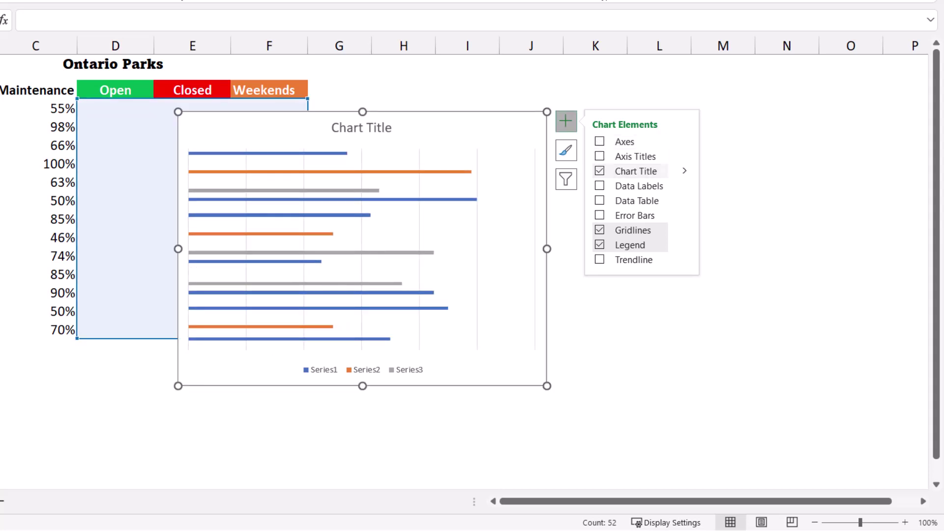
{"action": "left_click", "coordinate": [599, 171]}
{"action": "left_click", "coordinate": [599, 230]}
{"action": "left_click", "coordinate": [599, 244]}
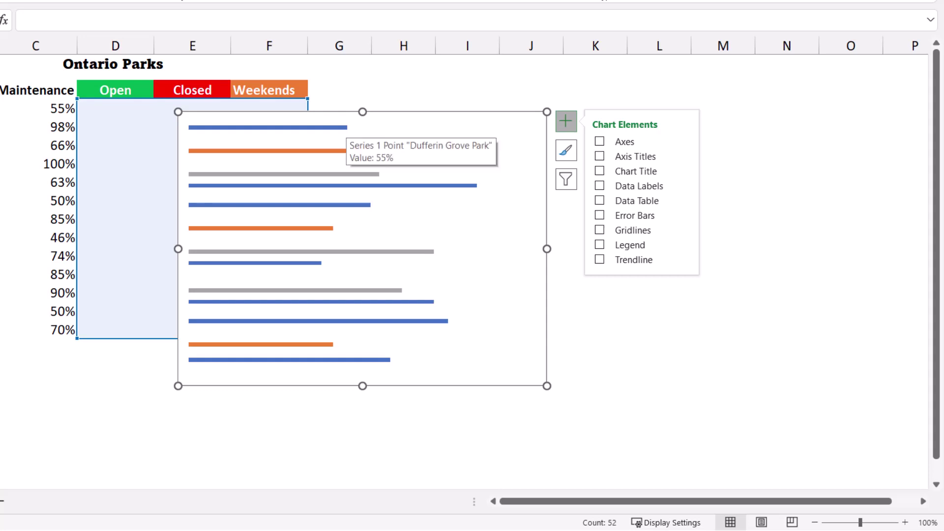
- Set the data series' gap width to 0% and series overlap to 100%
{"action": "left_click", "coordinate": [345, 128]}
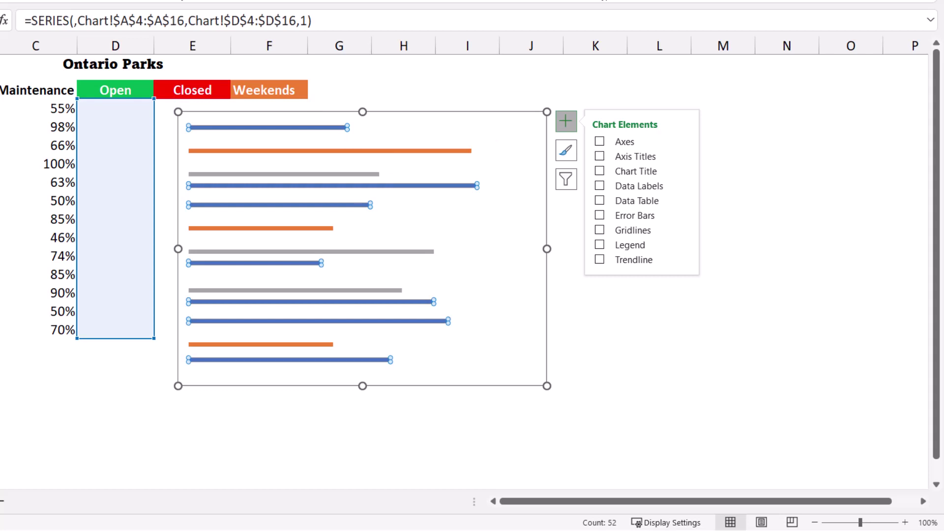
{"action": "key", "text": "ctrl+1"}
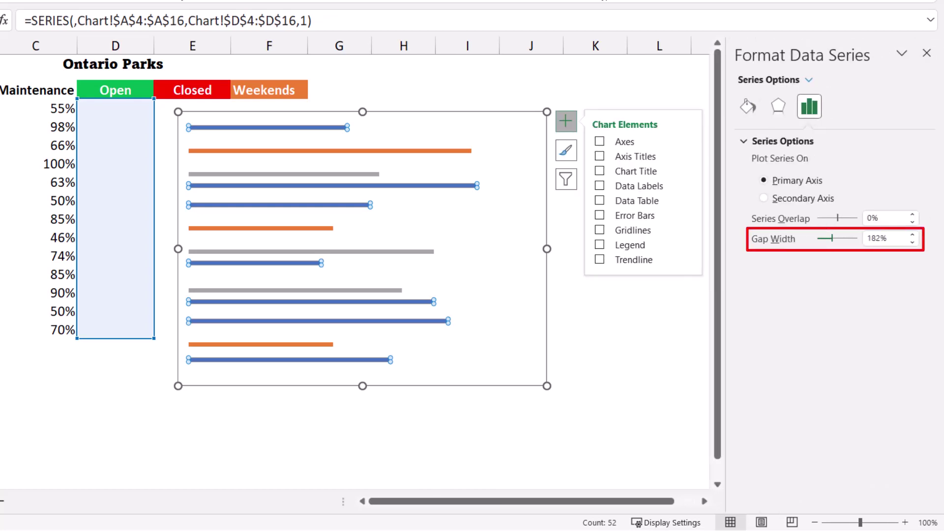
{"action": "left_click_drag", "start_coordinate": [832, 238], "coordinate": [817, 238]}
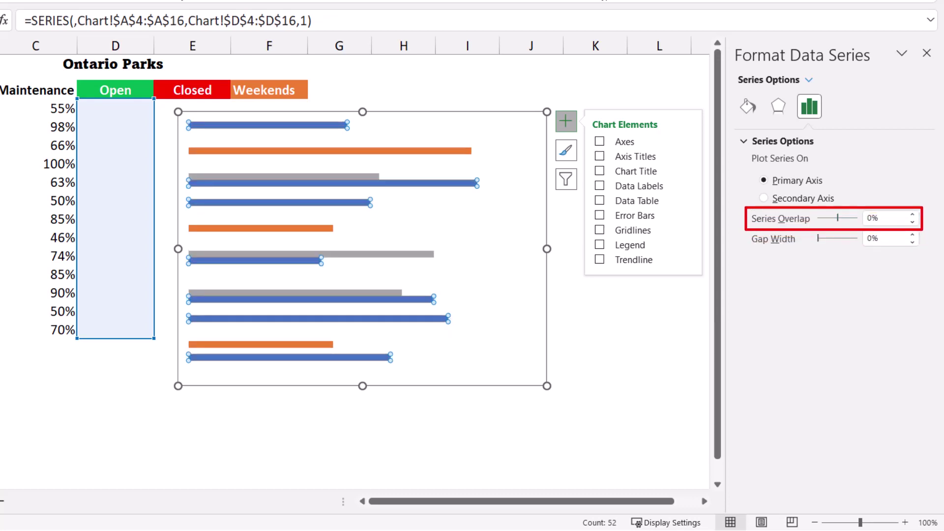
{"action": "type", "text": "100"}
{"action": "key", "text": "Return"}
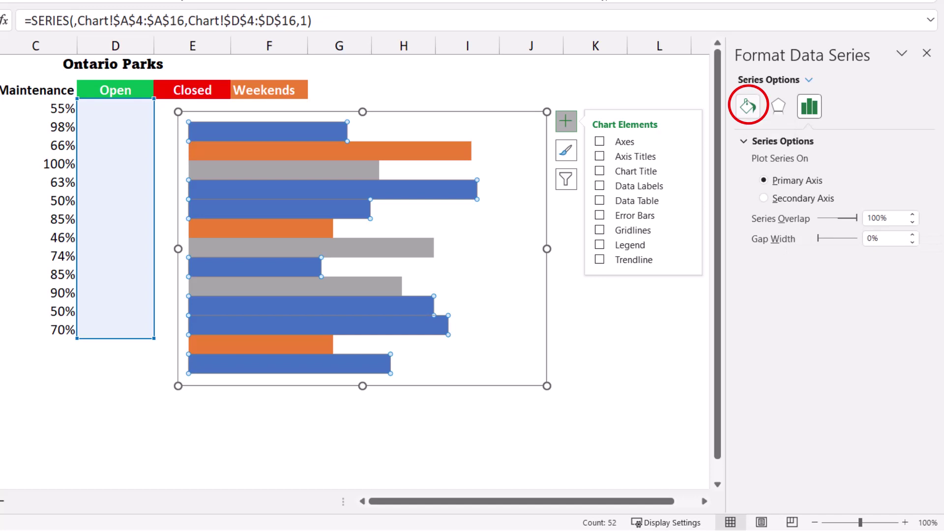
- Give the Open series (column D) a solid green fill and a solid white border line
{"action": "left_click", "coordinate": [748, 105]}
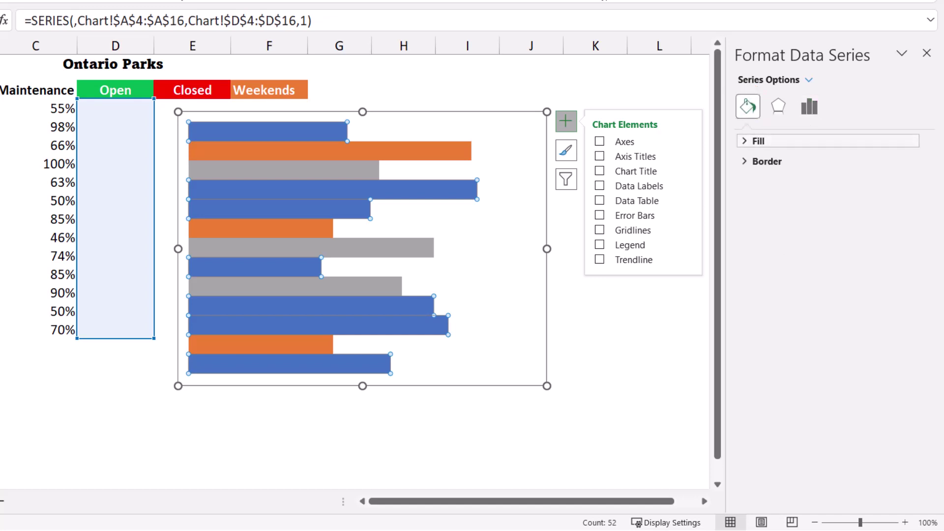
{"action": "left_click", "coordinate": [758, 141]}
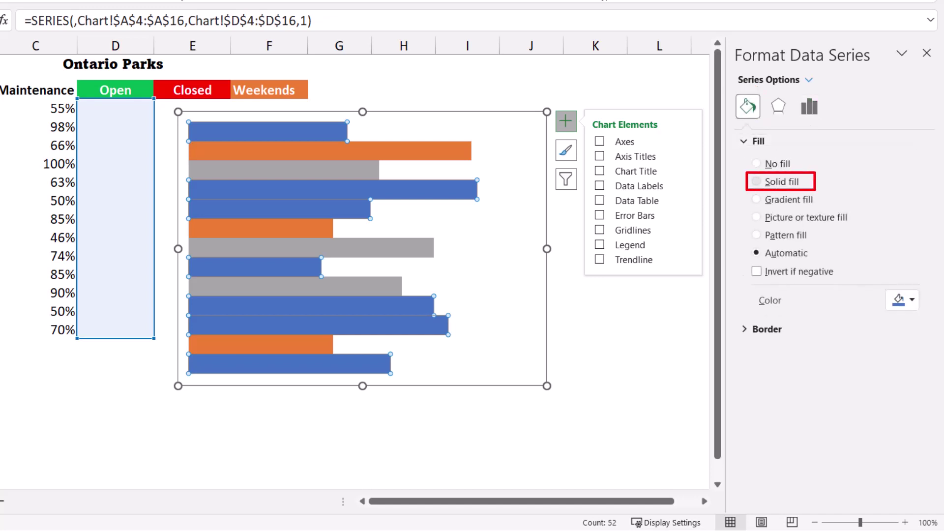
{"action": "left_click", "coordinate": [757, 181]}
{"action": "left_click", "coordinate": [903, 299]}
{"action": "left_click", "coordinate": [885, 445]}
{"action": "left_click", "coordinate": [767, 350]}
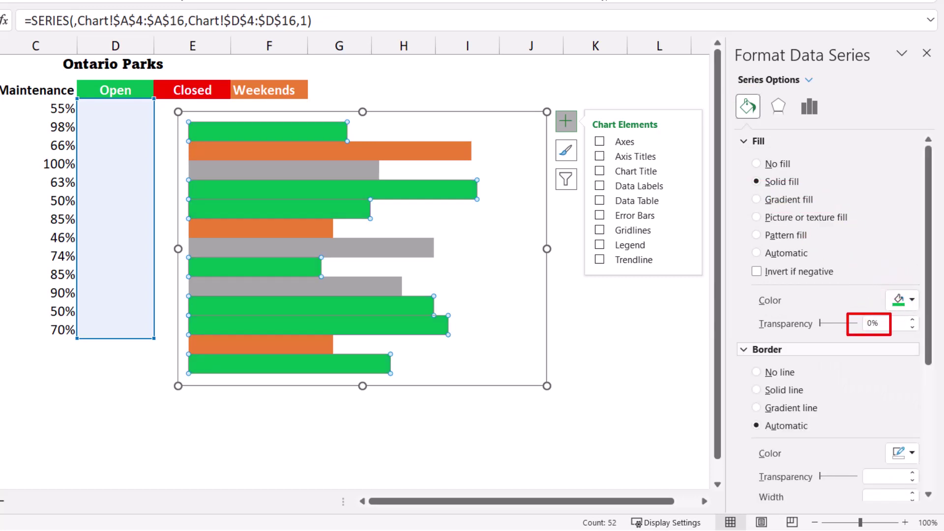
{"action": "left_click", "coordinate": [757, 389]}
{"action": "left_click", "coordinate": [903, 453]}
{"action": "left_click", "coordinate": [824, 309]}
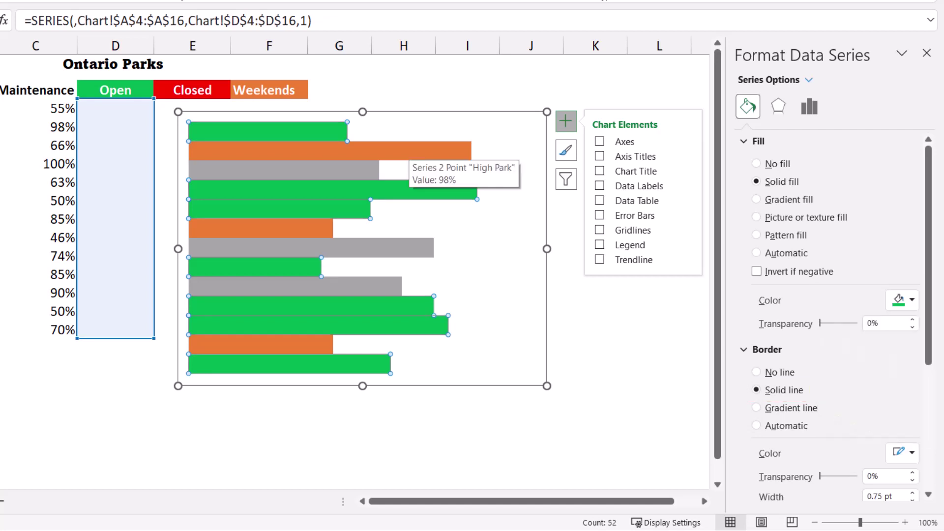
- Give the Closed series (column E) a solid red fill and a solid border line
{"action": "left_click", "coordinate": [426, 151]}
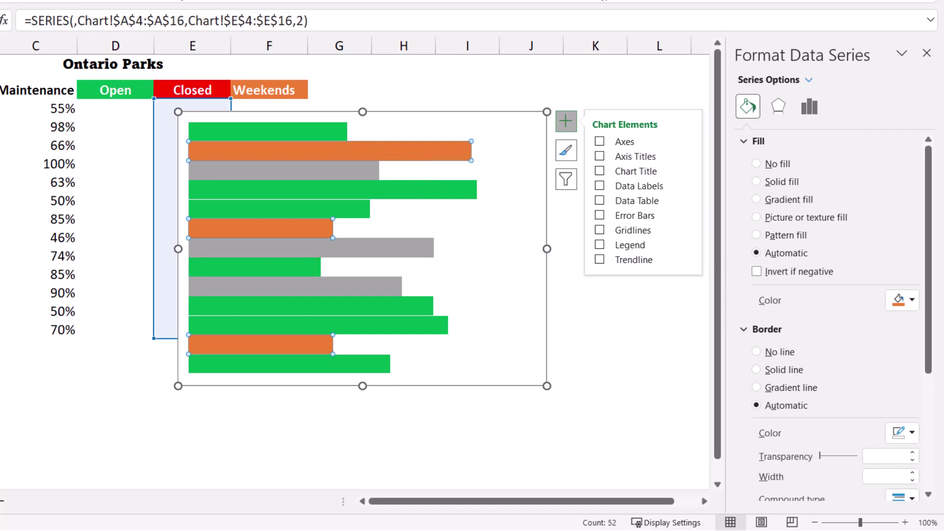
{"action": "left_click", "coordinate": [756, 181]}
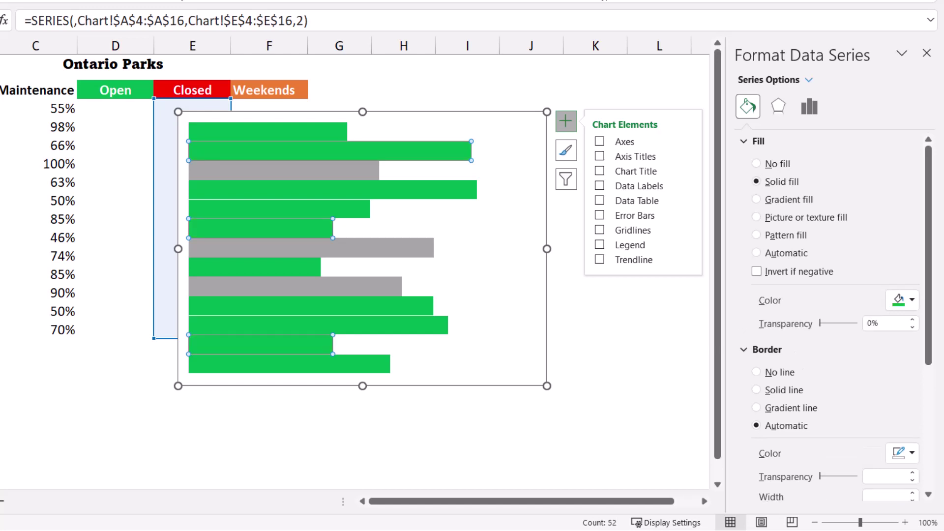
{"action": "left_click", "coordinate": [913, 299]}
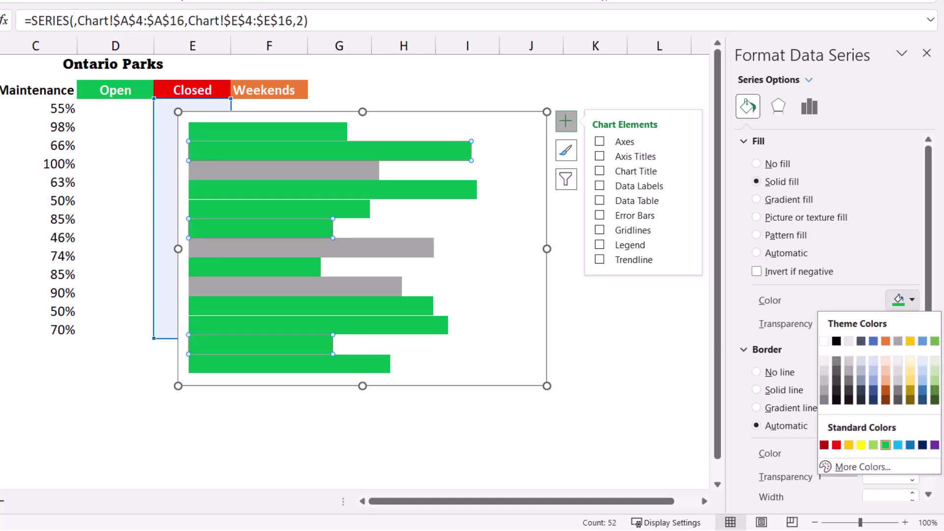
{"action": "left_click", "coordinate": [837, 444]}
{"action": "left_click", "coordinate": [756, 390]}
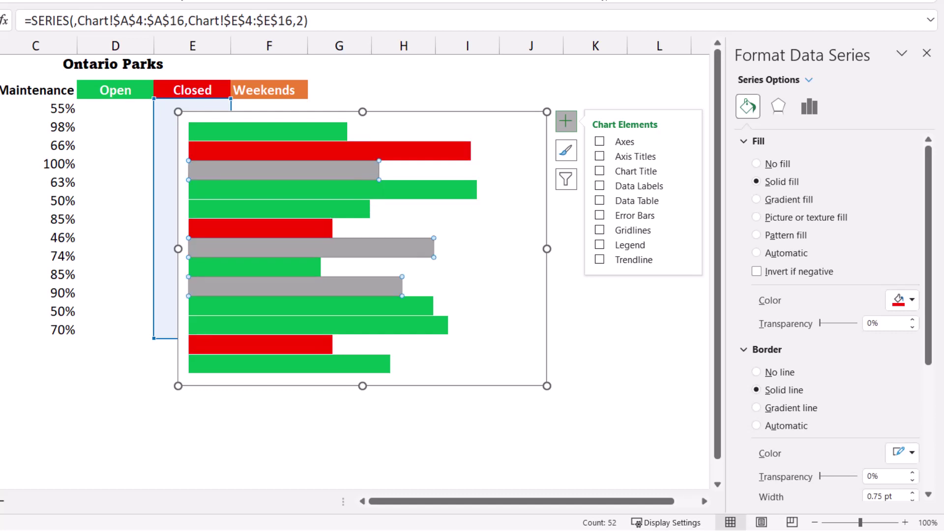
- Give the Weekends series (column F) a solid orange fill and a solid border line
{"action": "left_click", "coordinate": [355, 172]}
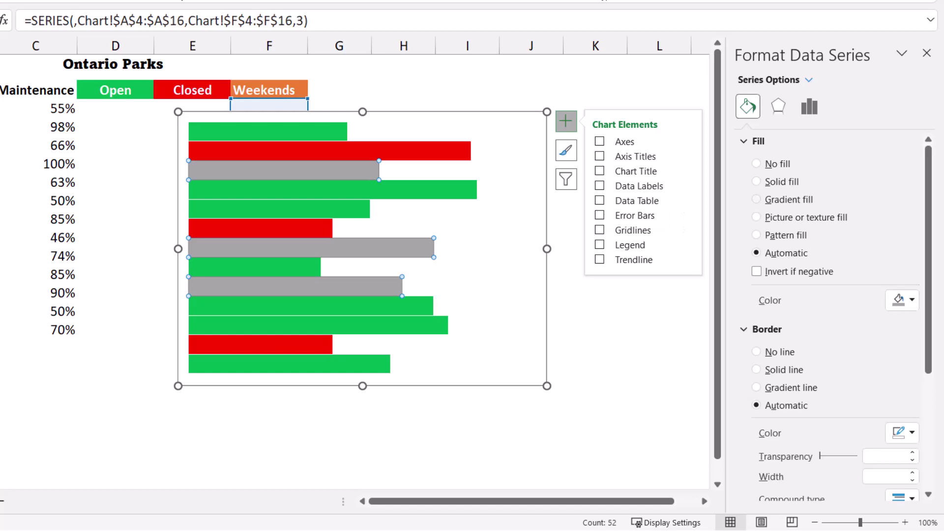
{"action": "left_click", "coordinate": [756, 181]}
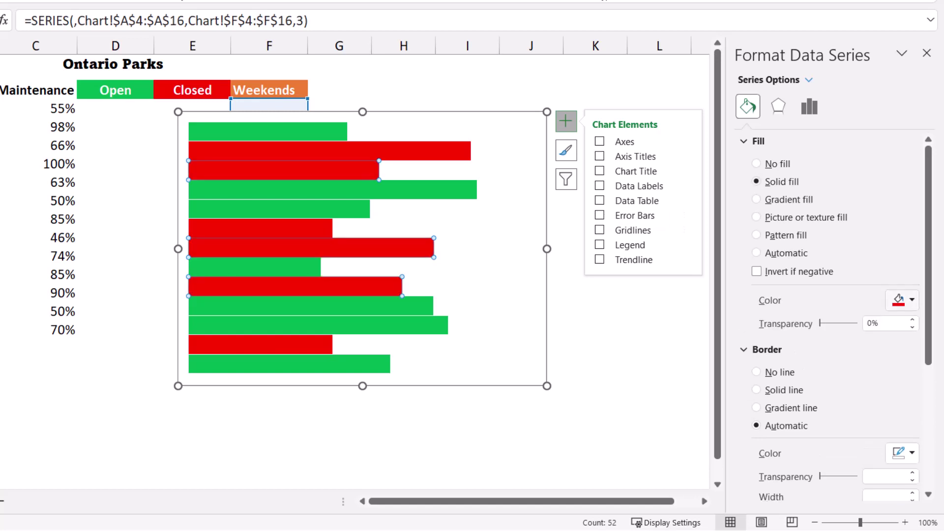
{"action": "left_click", "coordinate": [911, 300]}
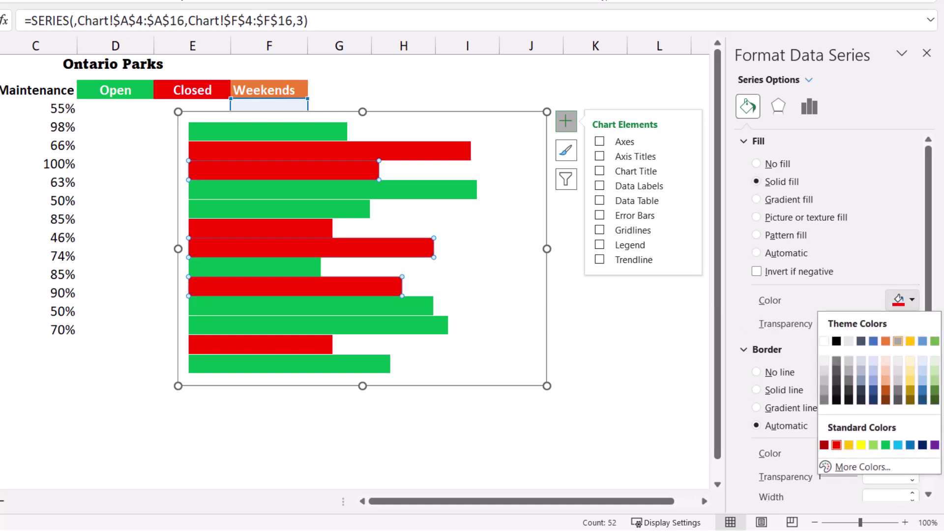
{"action": "left_click", "coordinate": [886, 341]}
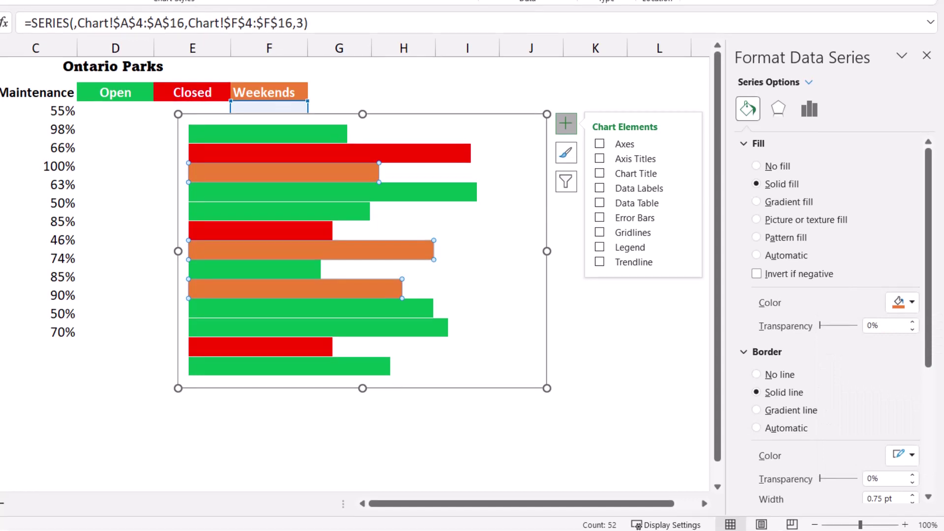
{"action": "key", "text": "Escape"}
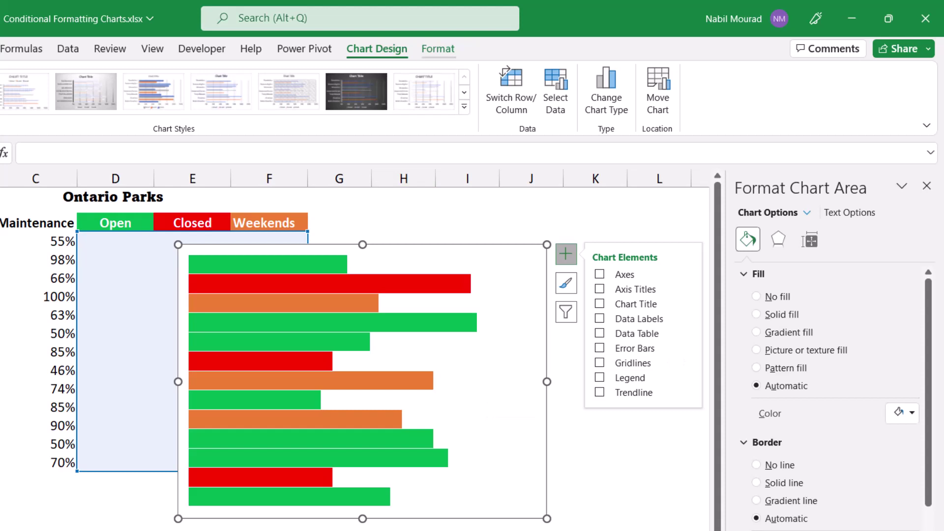
- Set the chart area's shape fill to No Fill and its outline to No Outline
{"action": "left_click", "coordinate": [438, 49]}
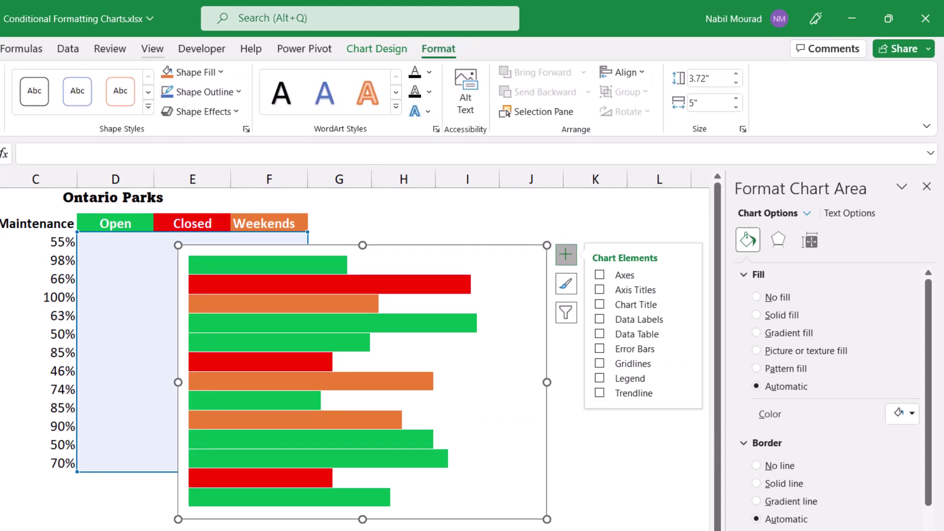
{"action": "left_click", "coordinate": [197, 72]}
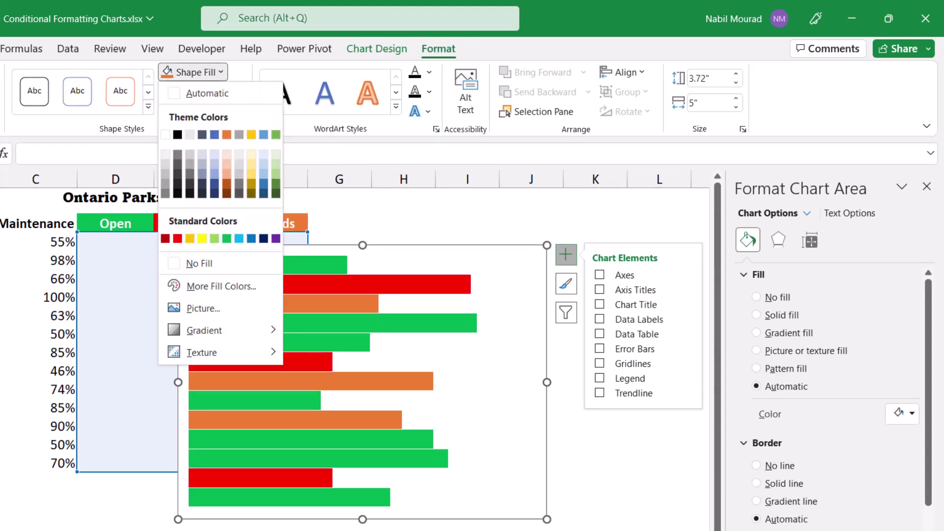
{"action": "left_click", "coordinate": [212, 263]}
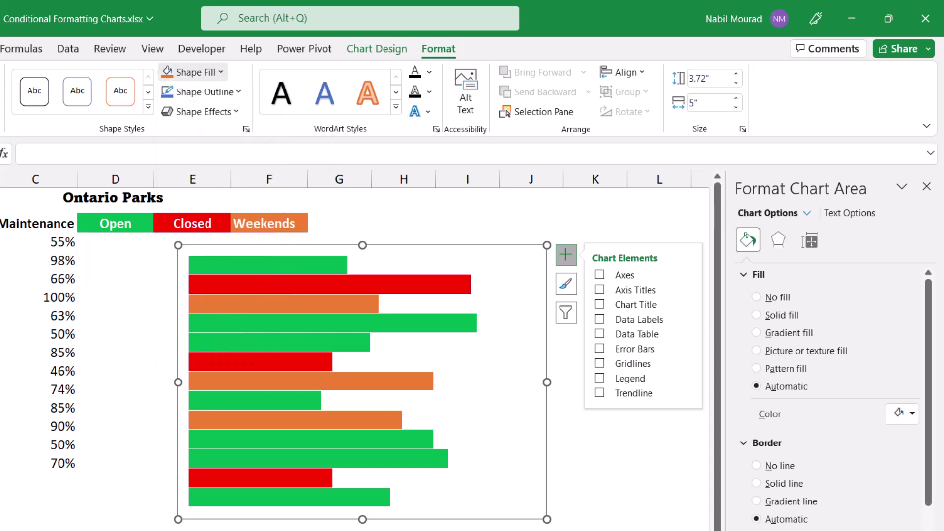
{"action": "left_click", "coordinate": [202, 92]}
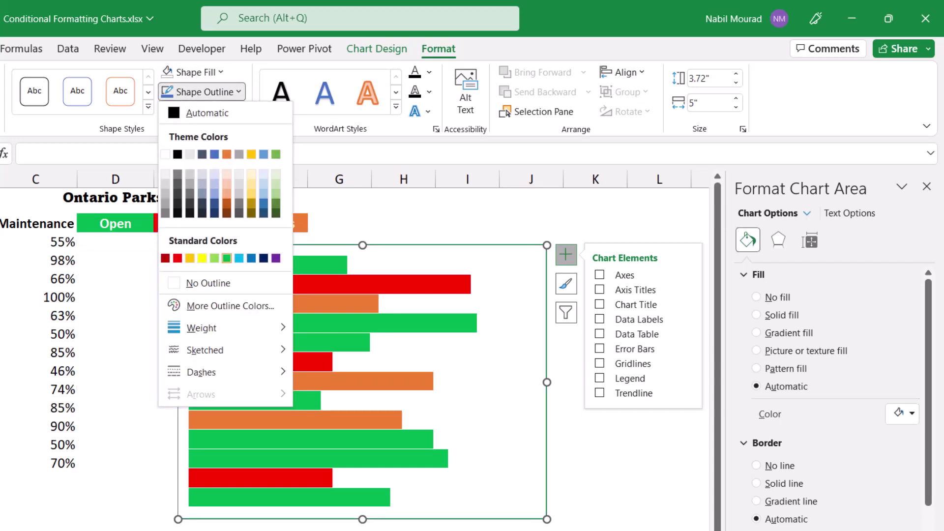
{"action": "left_click", "coordinate": [208, 283]}
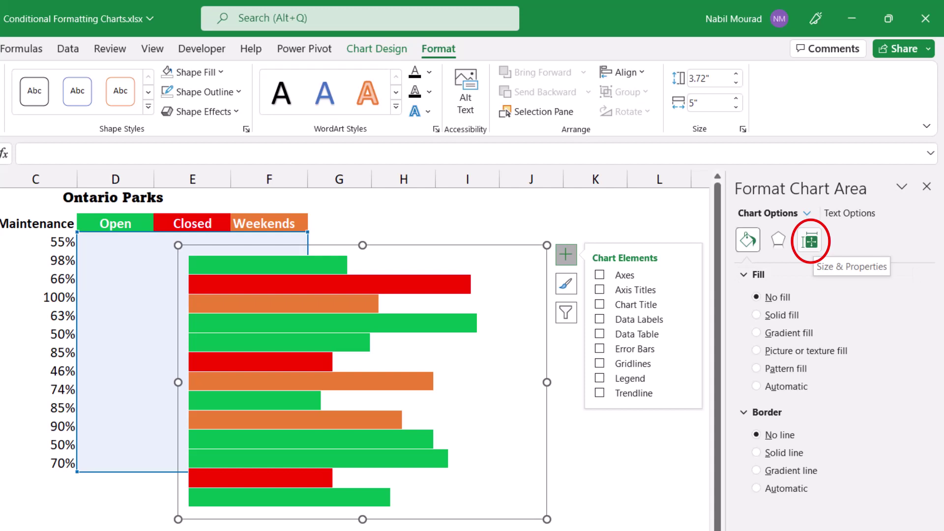
- Set the chart's properties to Don't move or size with cells, and close the formatting pane
{"action": "left_click", "coordinate": [810, 241]}
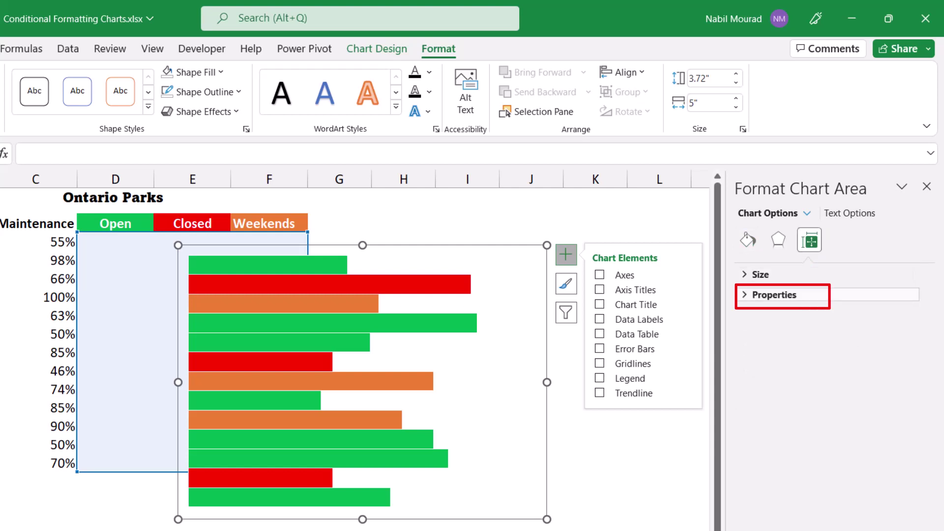
{"action": "left_click", "coordinate": [775, 294]}
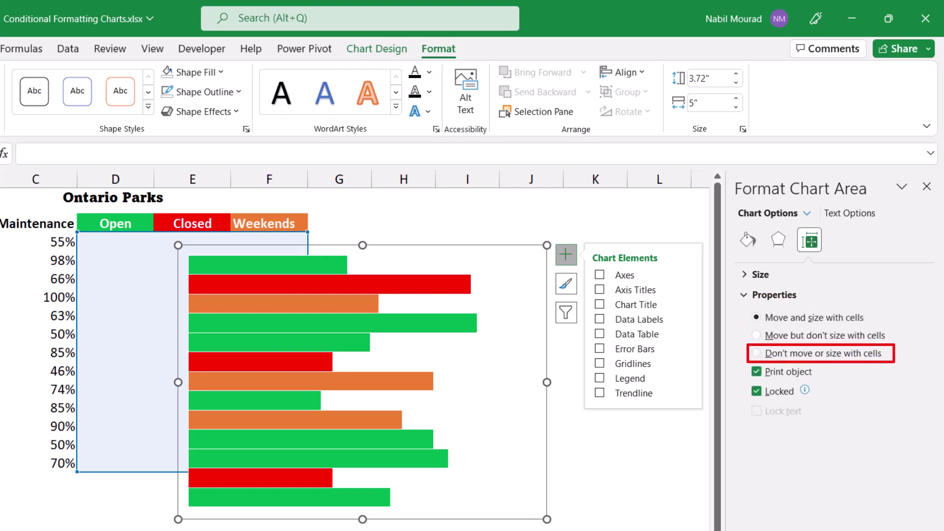
{"action": "left_click", "coordinate": [757, 353]}
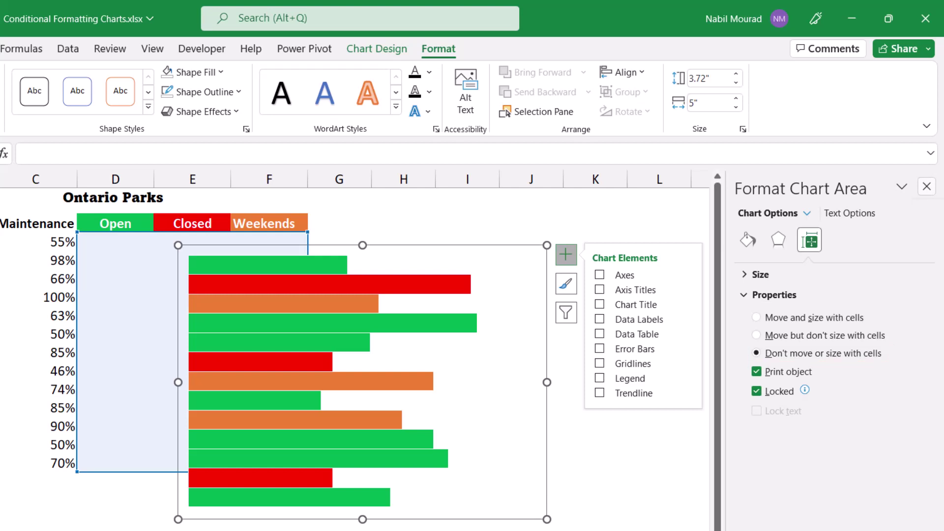
{"action": "left_click", "coordinate": [926, 186]}
{"action": "left_click", "coordinate": [723, 389]}
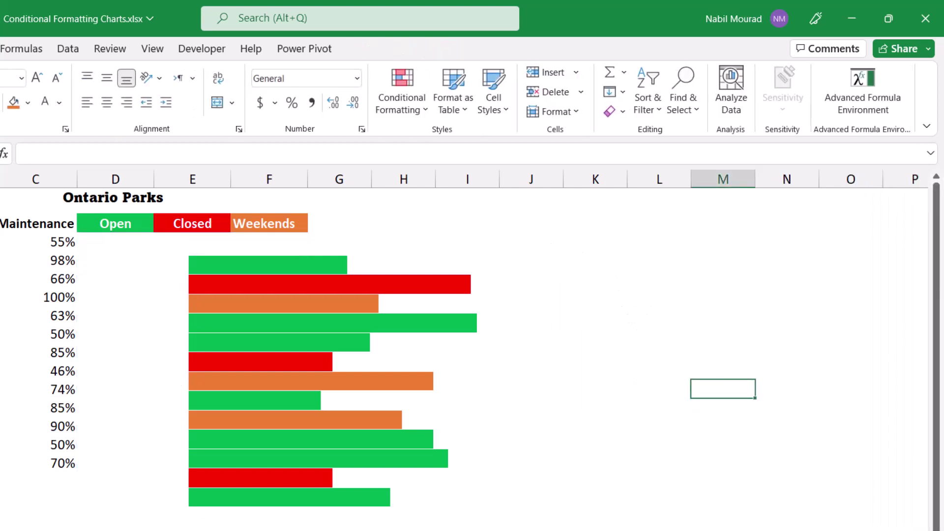
- Add data labels to all the bars of the maintenance chart
{"action": "left_click", "coordinate": [531, 296]}
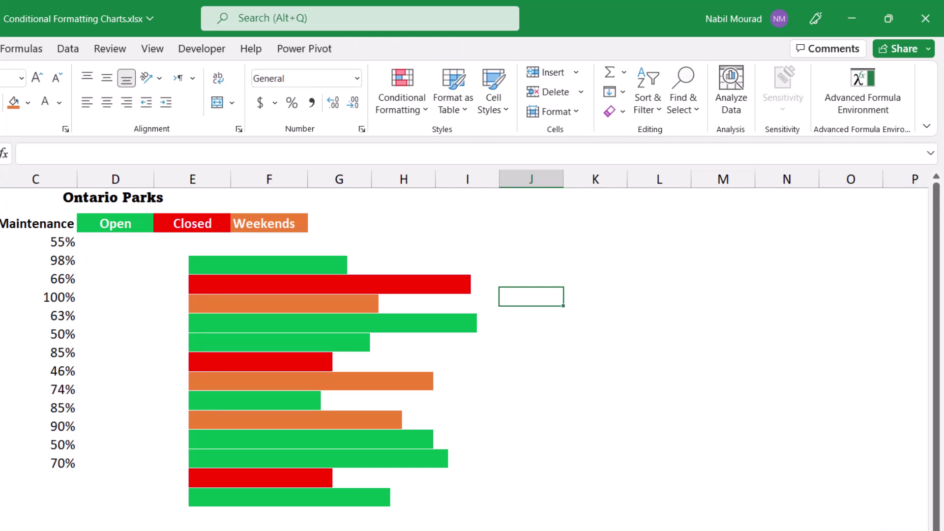
{"action": "left_click", "coordinate": [330, 284]}
{"action": "left_click", "coordinate": [329, 284]}
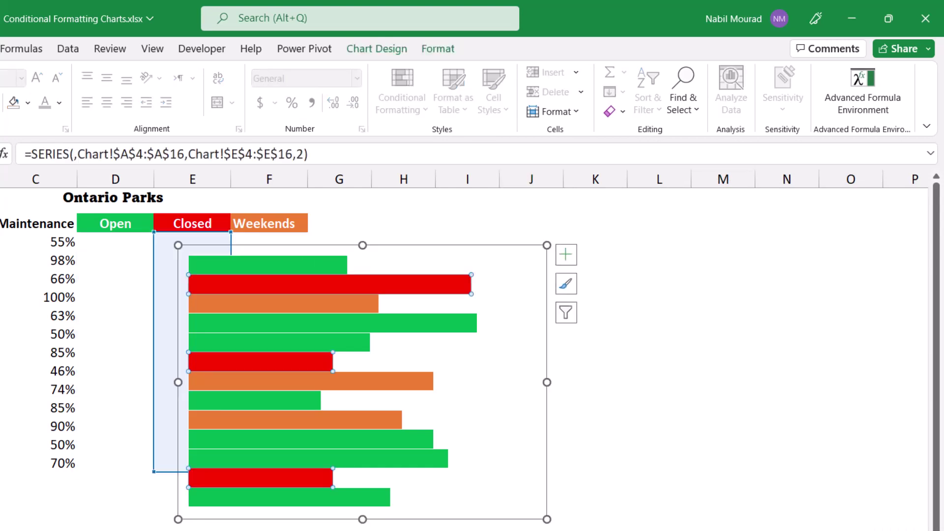
{"action": "left_click", "coordinate": [511, 266]}
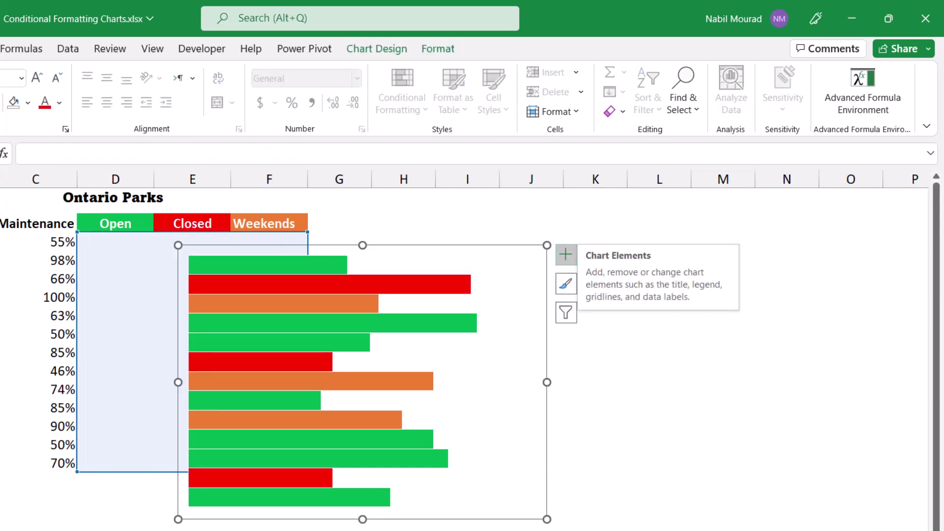
{"action": "left_click", "coordinate": [566, 255]}
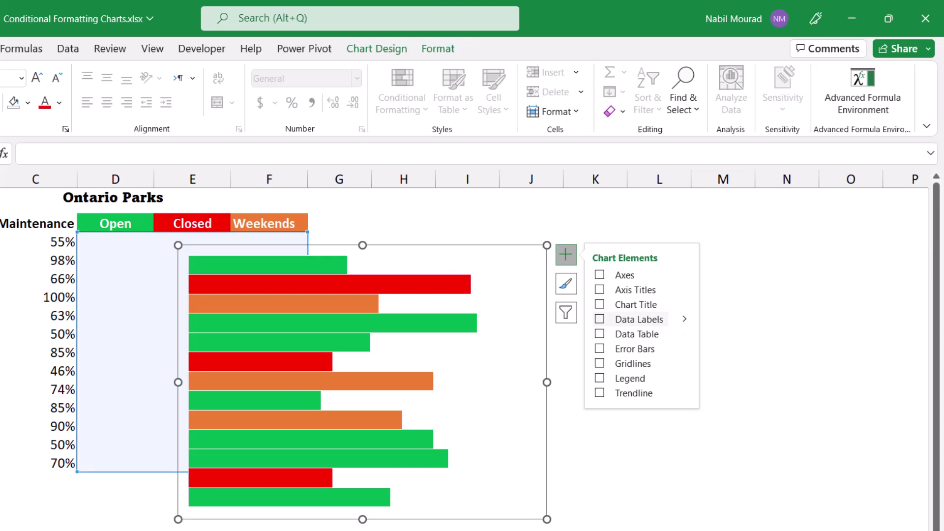
{"action": "left_click", "coordinate": [612, 319]}
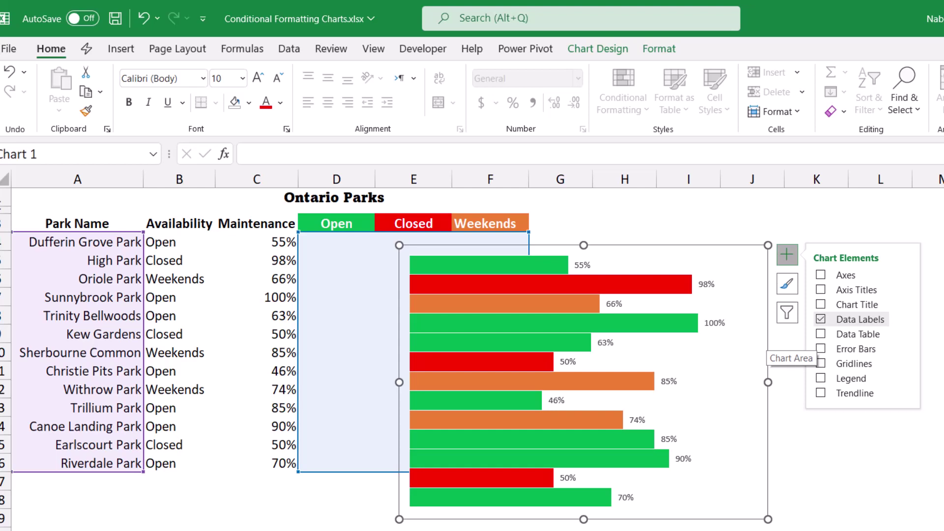
- Format the Open series' data labels as size 11, bold and green
{"action": "left_click", "coordinate": [683, 459]}
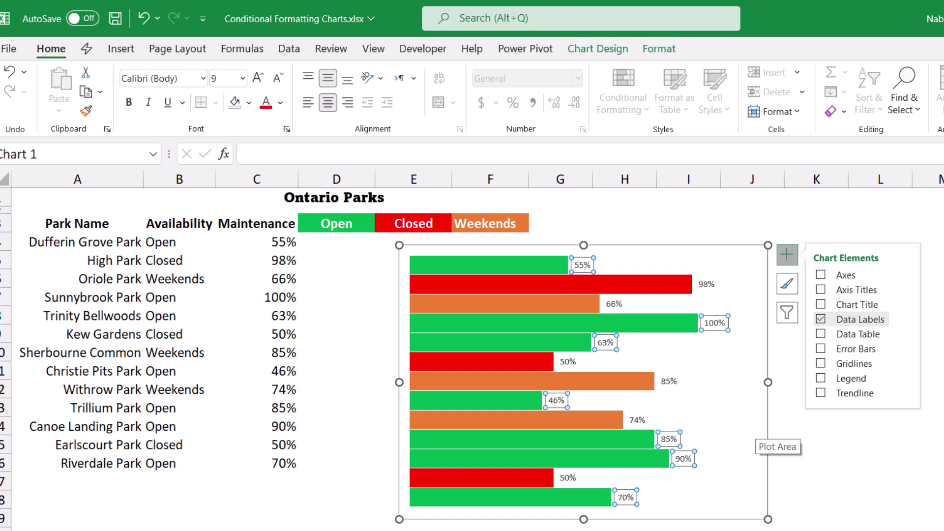
{"action": "key", "text": "ctrl+z"}
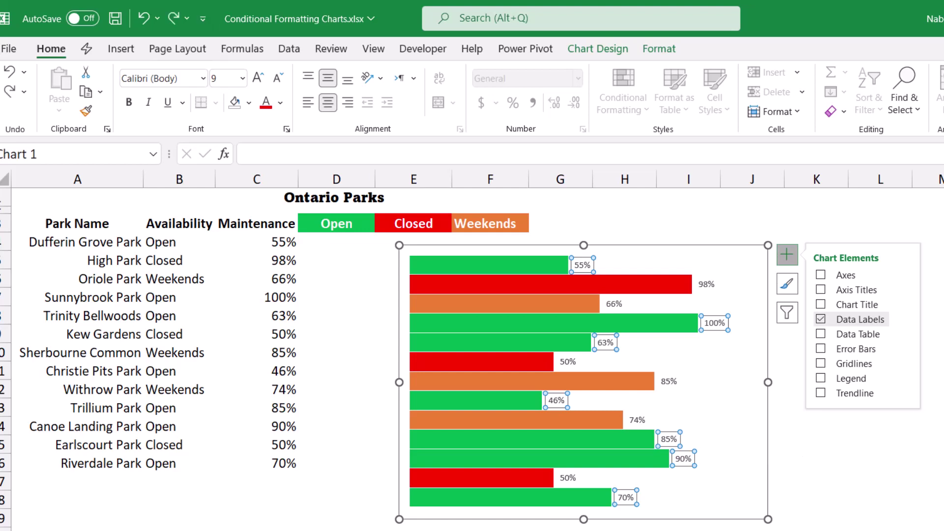
{"action": "left_click", "coordinate": [257, 77]}
{"action": "left_click", "coordinate": [258, 78]}
{"action": "left_click", "coordinate": [129, 103]}
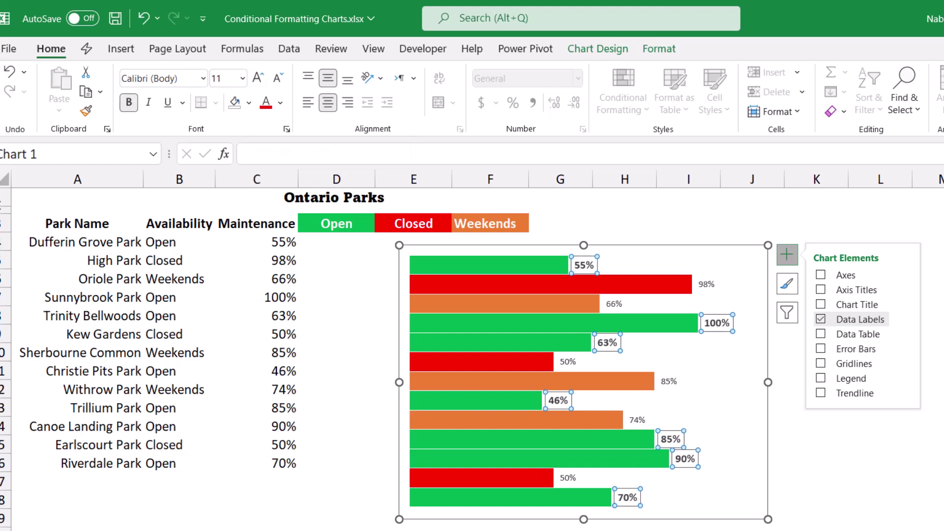
{"action": "left_click", "coordinate": [280, 102]}
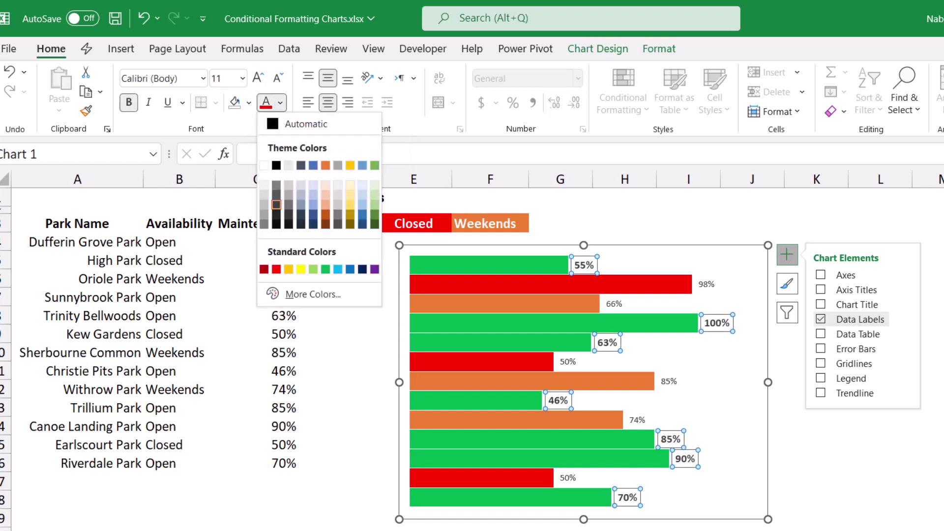
{"action": "left_click", "coordinate": [326, 269]}
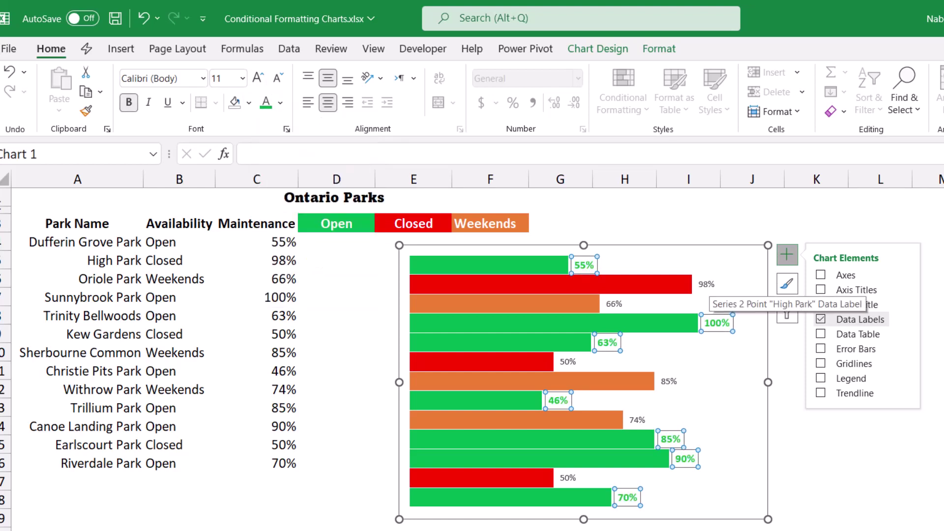
- Format the Closed series' data labels as size 11, bold and red, and the Weekends labels as size 11, bold and orange
{"action": "left_click", "coordinate": [706, 284]}
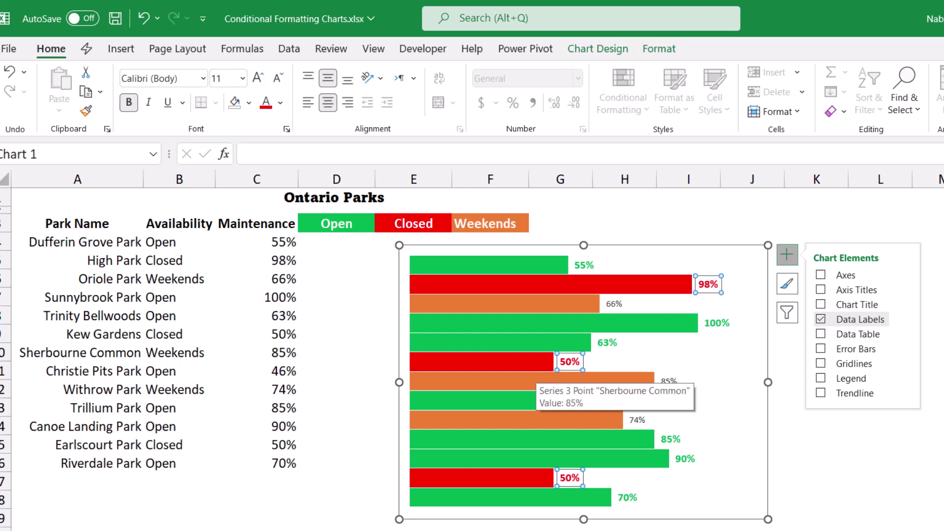
{"action": "left_click", "coordinate": [614, 304]}
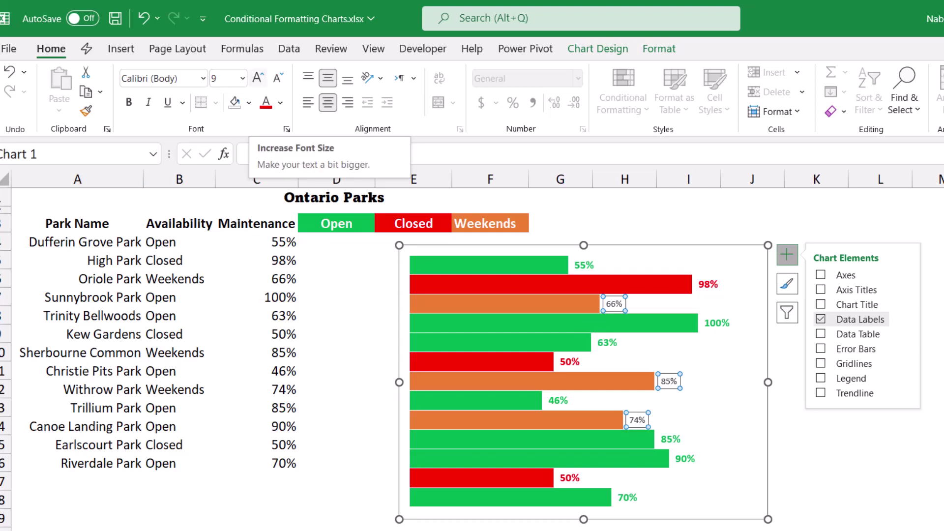
{"action": "left_click", "coordinate": [257, 78]}
{"action": "left_click", "coordinate": [257, 77]}
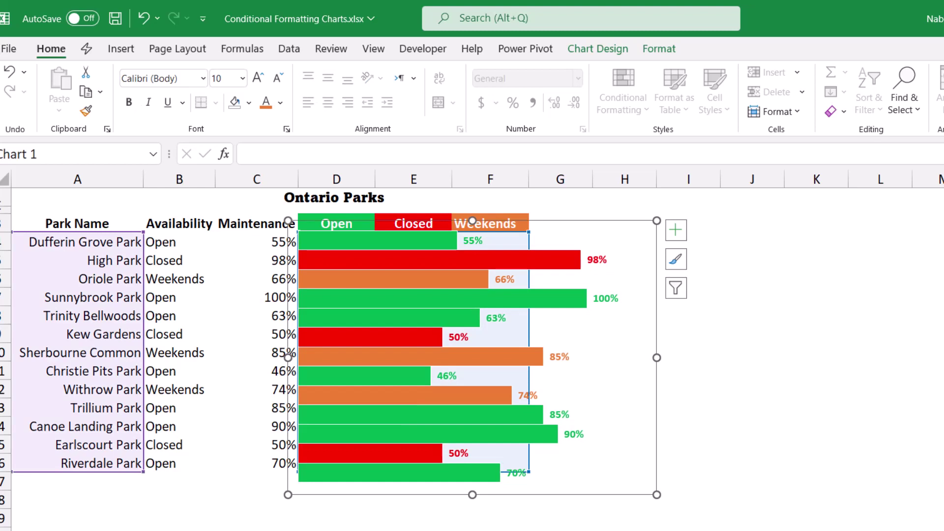
- Reduce the chart's height so each bar lines up with its park's row
{"action": "left_click_drag", "start_coordinate": [472, 495], "coordinate": [472, 479]}
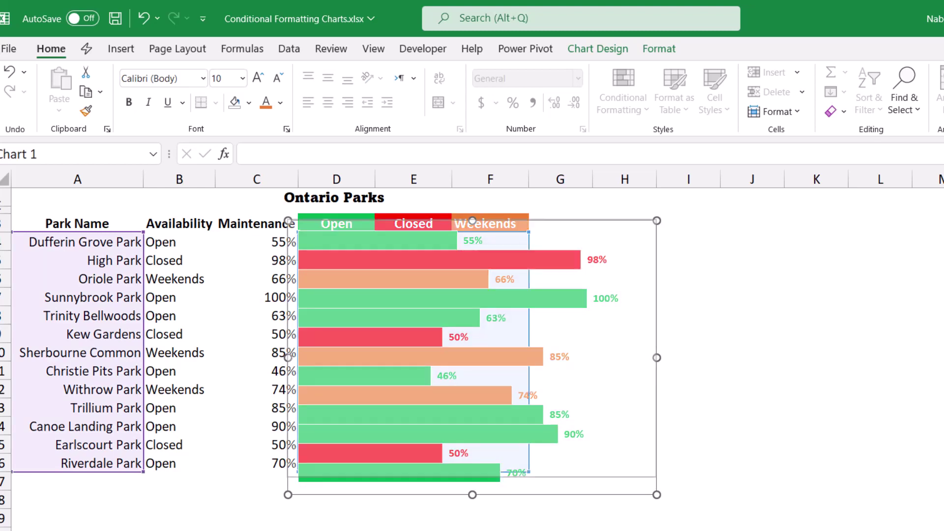
{"action": "left_click_drag", "start_coordinate": [472, 477], "coordinate": [472, 486]}
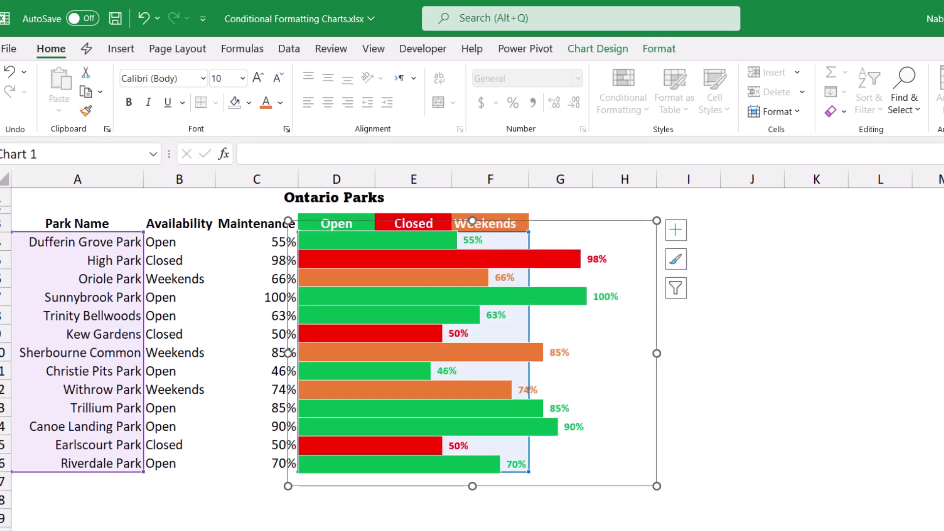
- Change Sunnybrook Park's availability to Closed and then to Weekends to test the bar's colour
{"action": "left_click", "coordinate": [179, 297]}
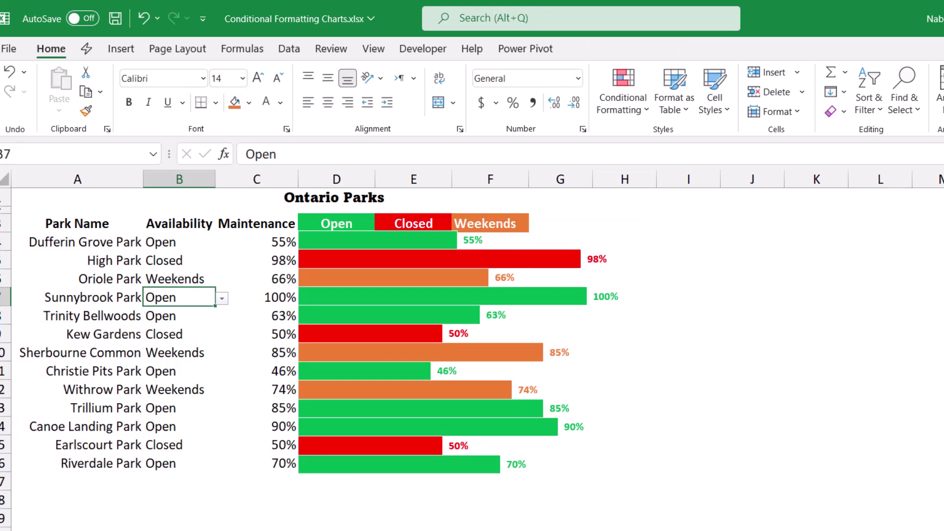
{"action": "left_click", "coordinate": [222, 297]}
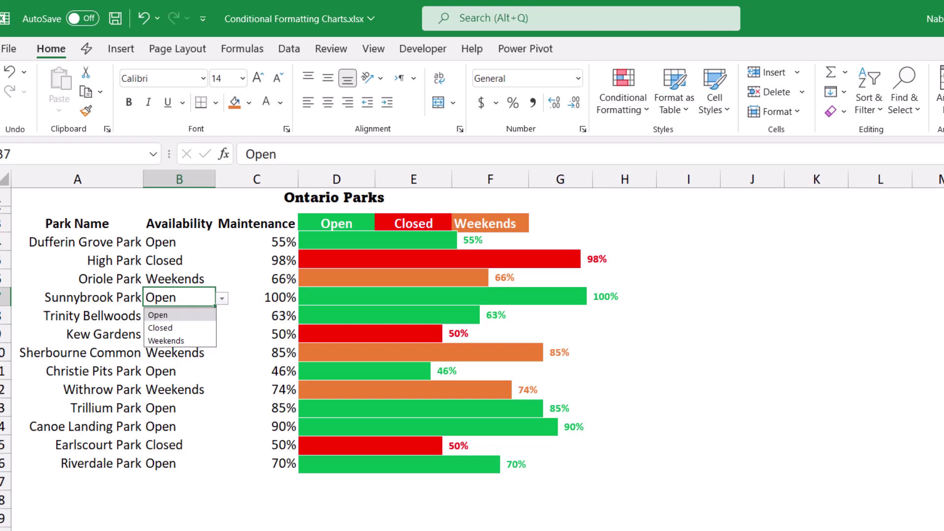
{"action": "key", "text": "Return"}
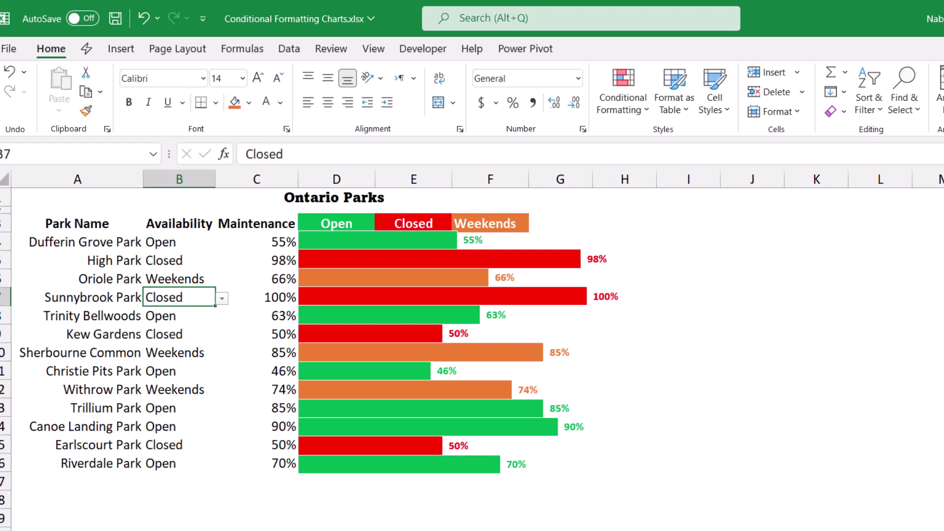
{"action": "key", "text": "alt+Down"}
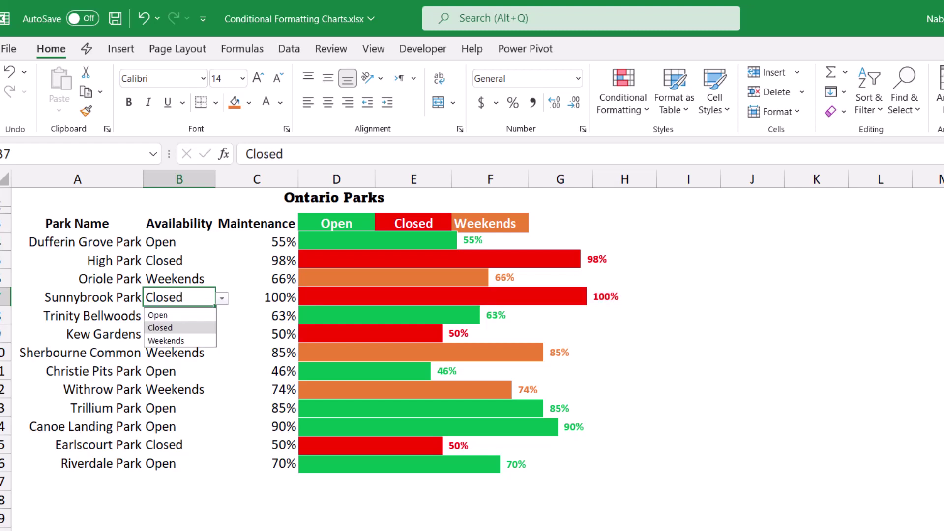
{"action": "key", "text": "Down"}
{"action": "key", "text": "Return"}
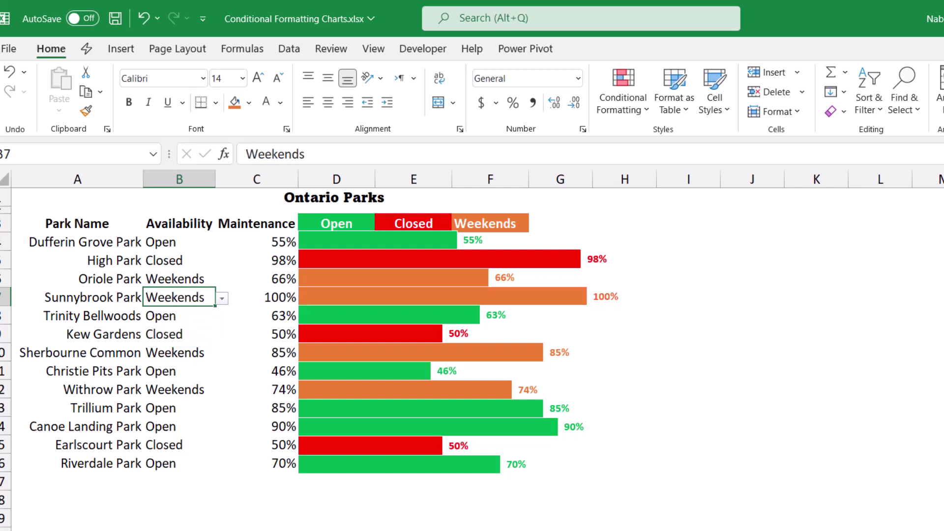
- Set Sunnybrook Park's availability back to Open
{"action": "key", "text": "alt+Down"}
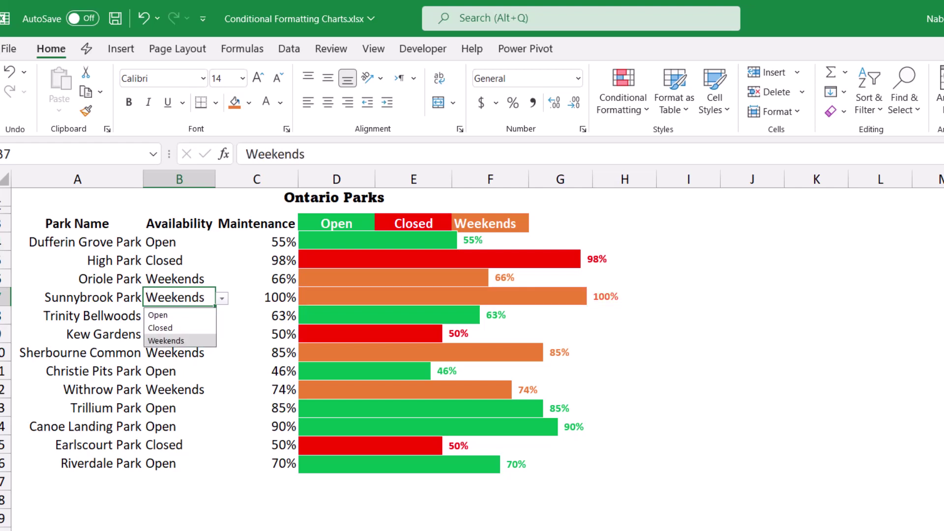
{"action": "key", "text": "Up"}
{"action": "key", "text": "Up"}
{"action": "key", "text": "Return"}
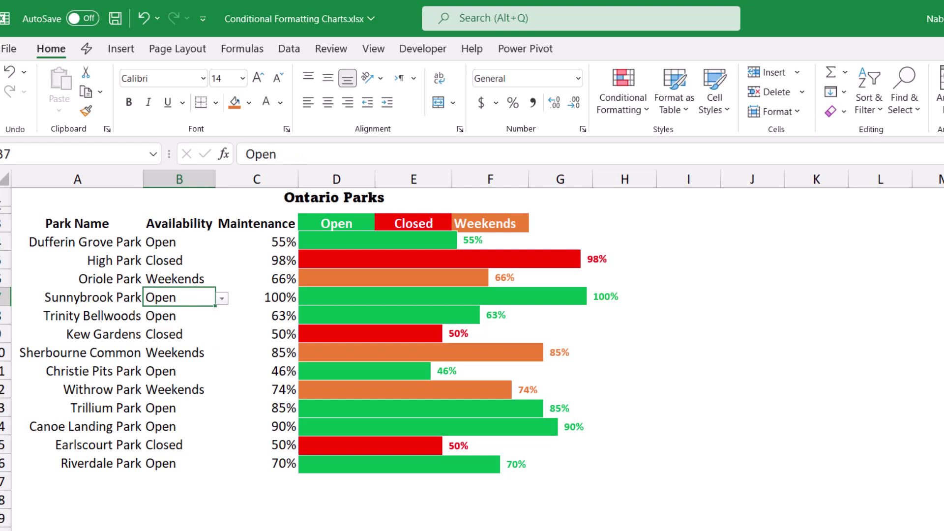
- Set Sunnybrook Park's maintenance to 72% to test the bar's length, and undo the change
{"action": "key", "text": "Right"}
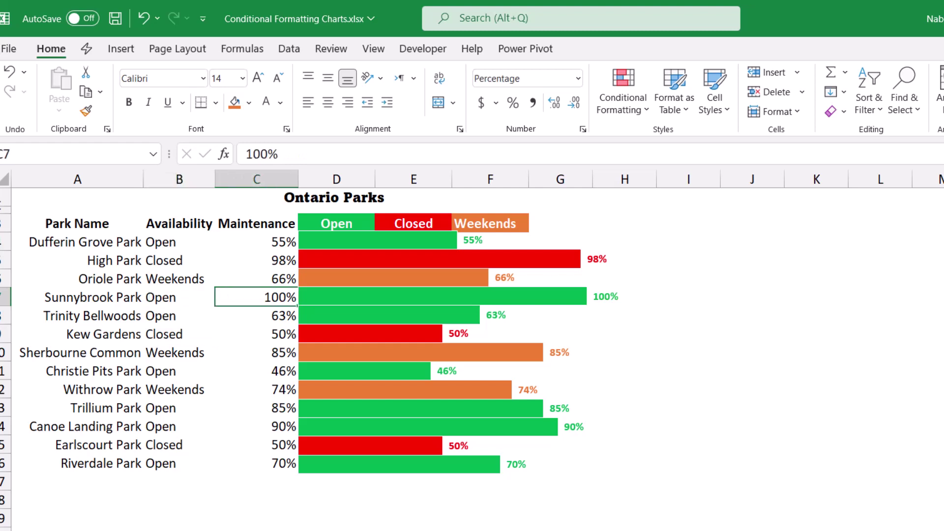
{"action": "type", "text": "72"}
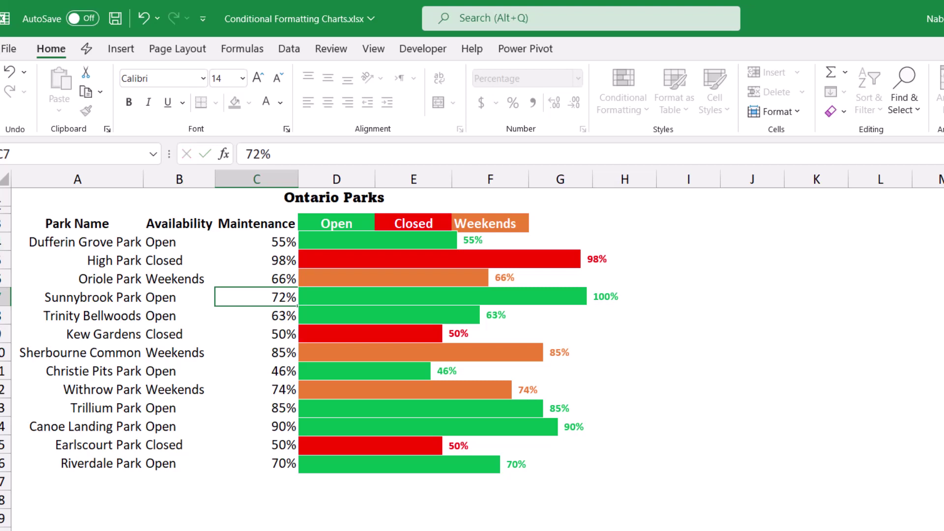
{"action": "key", "text": "Return"}
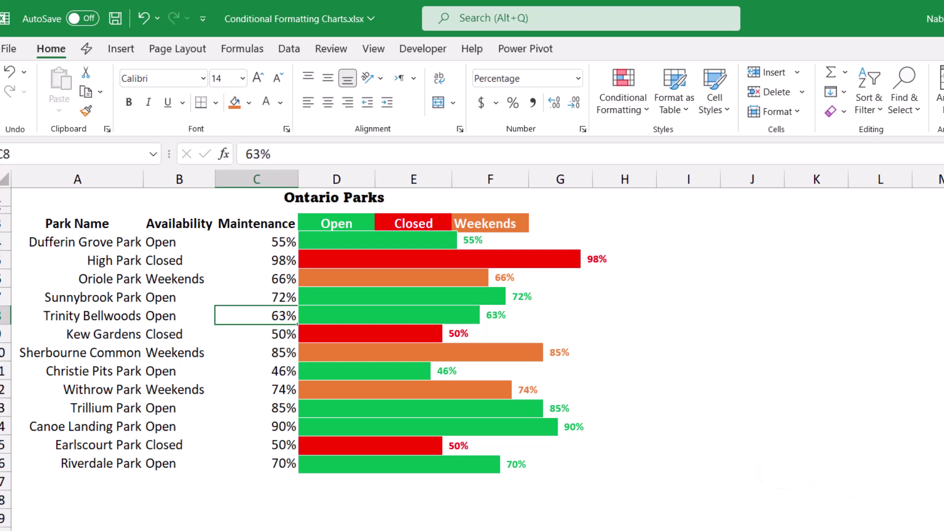
{"action": "key", "text": "ctrl+z"}
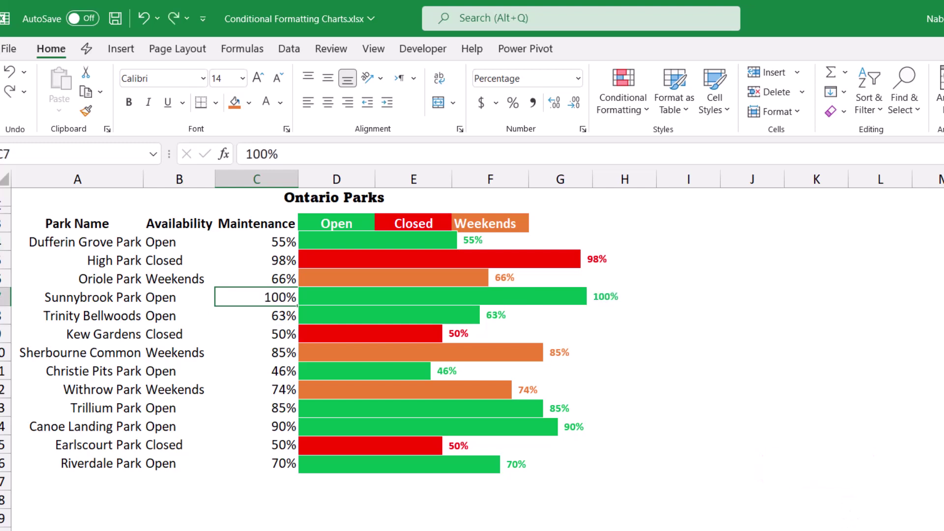
- Hide the Availability and Maintenance columns (B and C) and select the chart
{"action": "left_click_drag", "start_coordinate": [180, 179], "coordinate": [275, 178]}
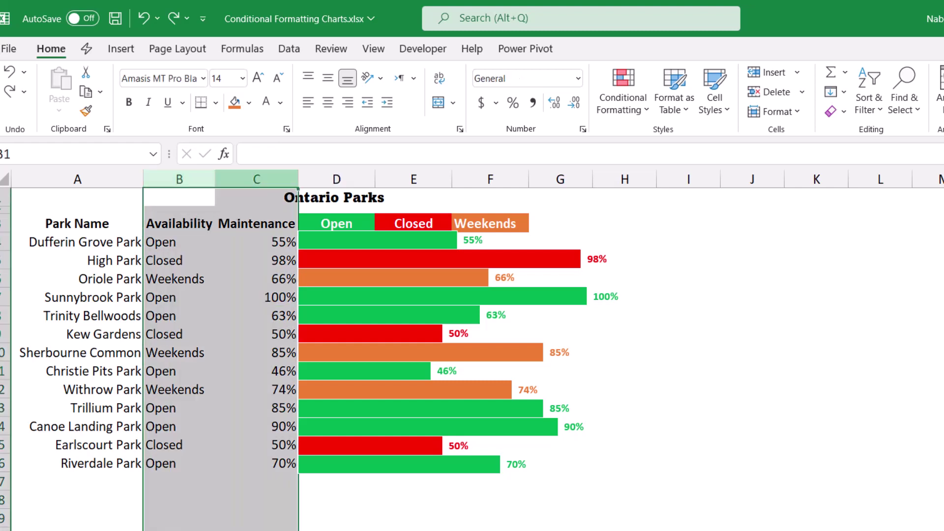
{"action": "right_click", "coordinate": [250, 179]}
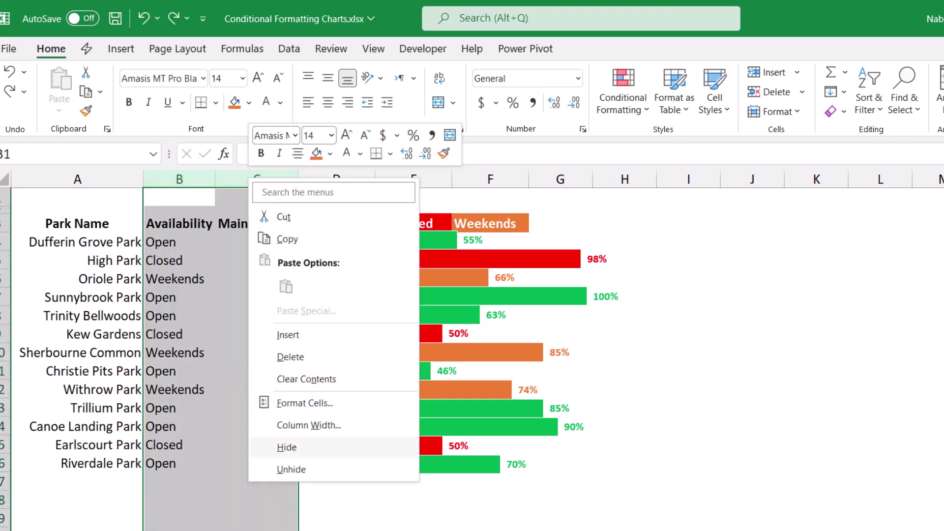
{"action": "left_click", "coordinate": [287, 447]}
{"action": "left_click", "coordinate": [315, 464]}
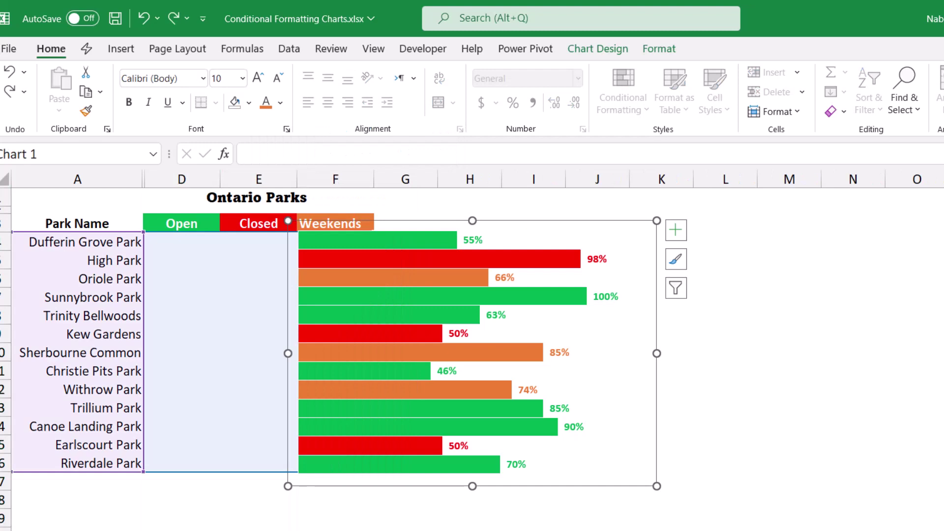